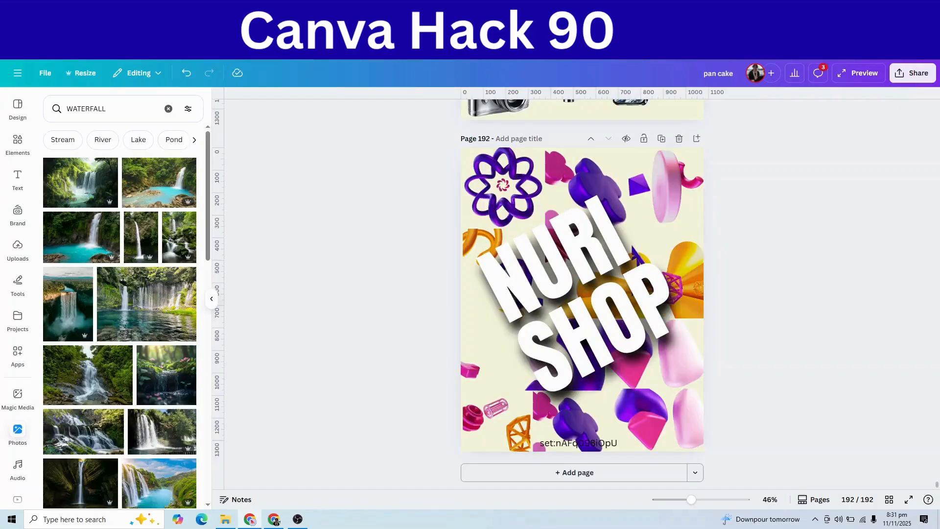
# Review the finished example pages: the "NURI SHOP" poster, both "What's in my bag?" designs and the waterfall lens design
pyautogui.scroll(1, 675, 303)
pyautogui.scroll(15, 675, 303)
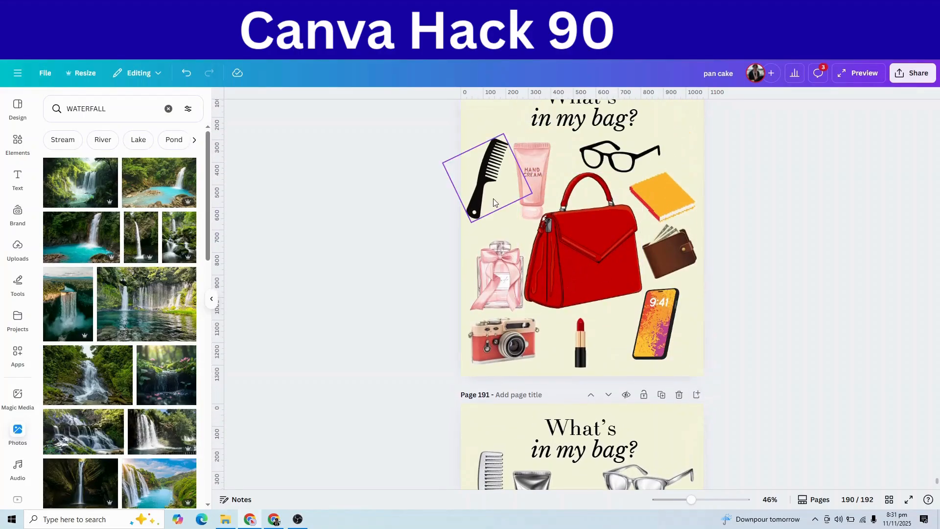
pyautogui.scroll(2, 477, 157)
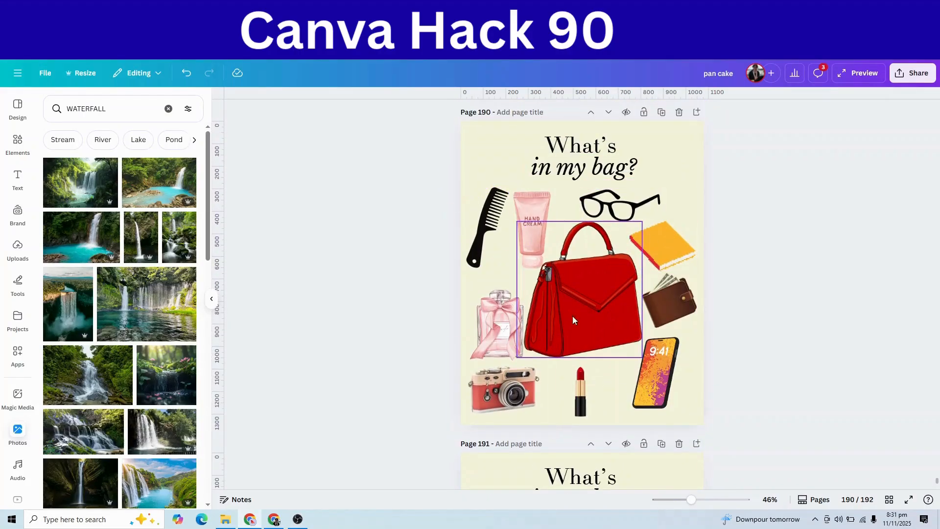
pyautogui.scroll(-4, 632, 356)
pyautogui.scroll(-3, 632, 356)
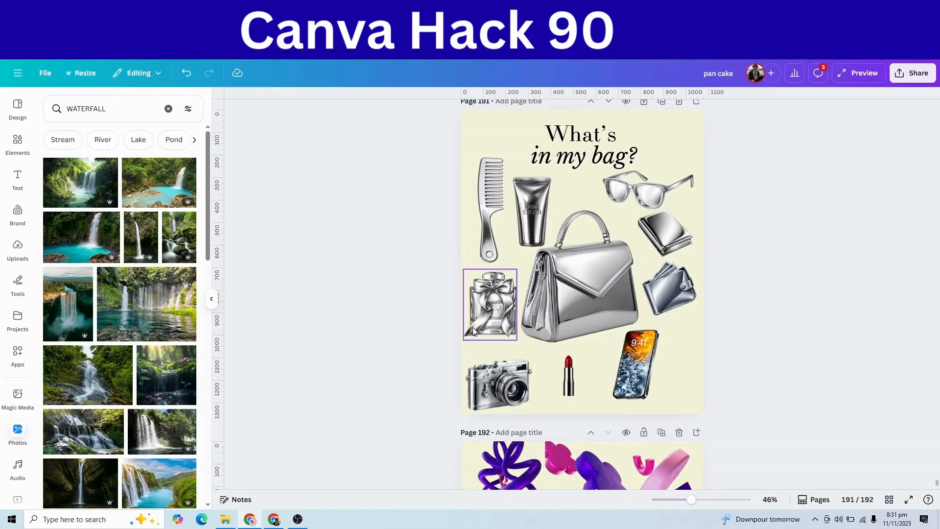
pyautogui.scroll(12, 473, 327)
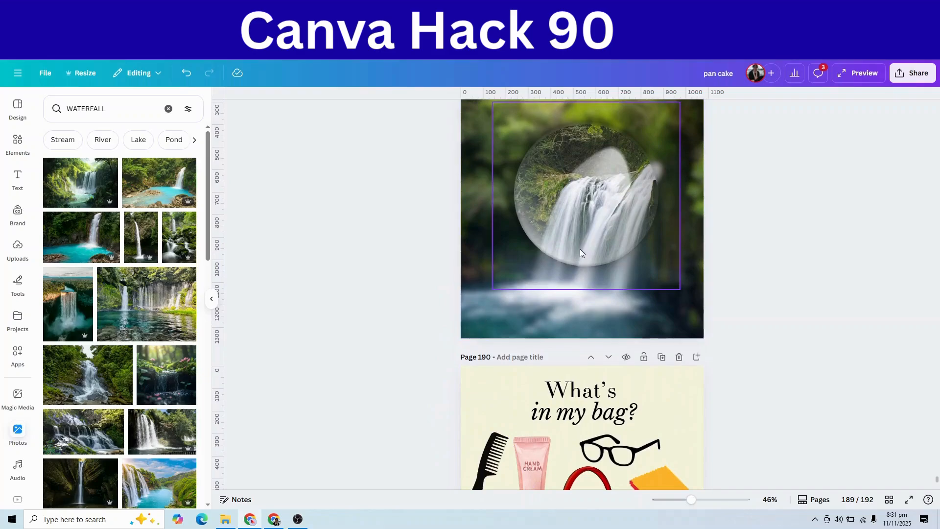
pyautogui.scroll(1, 503, 213)
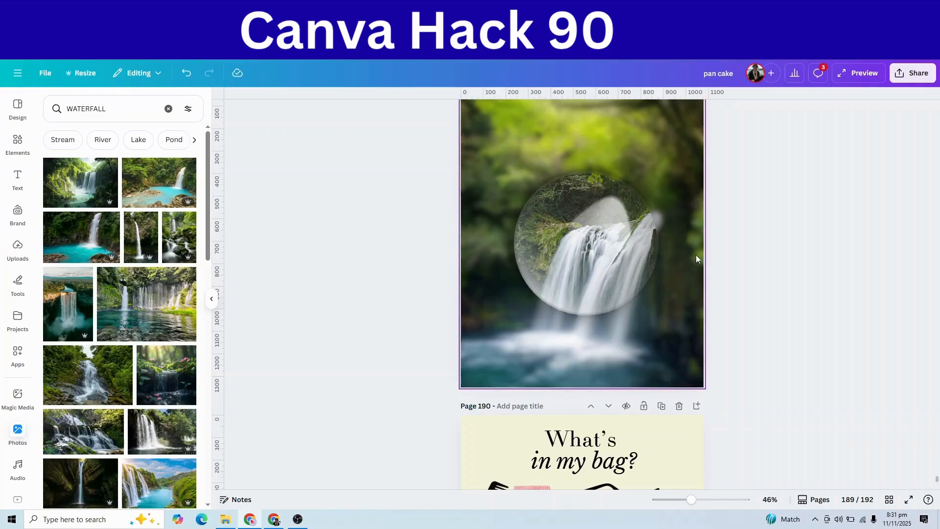
pyautogui.scroll(3, 697, 254)
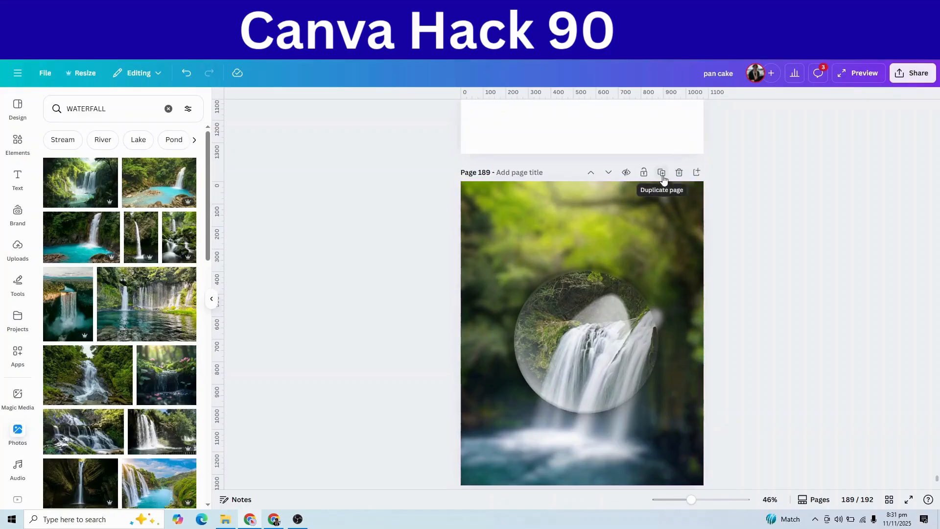
# Add a blank page after the waterfall lens design and cover it completely with the rocky forest waterfall photo
pyautogui.scroll(-1, 655, 284)
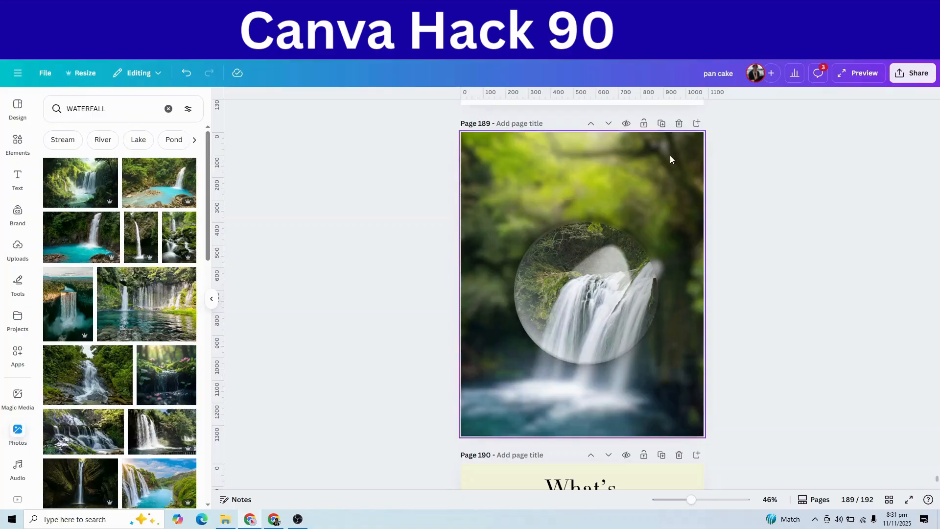
pyautogui.click(697, 123)
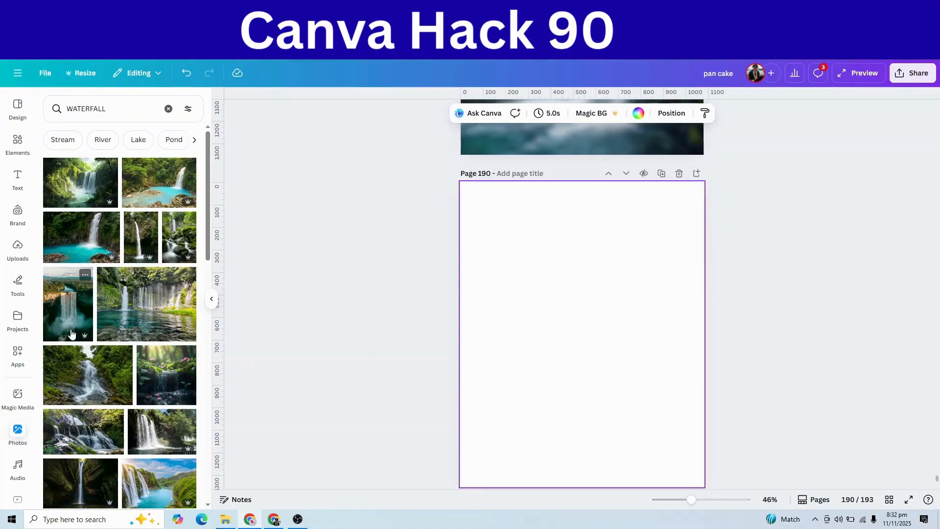
pyautogui.scroll(-2, 71, 333)
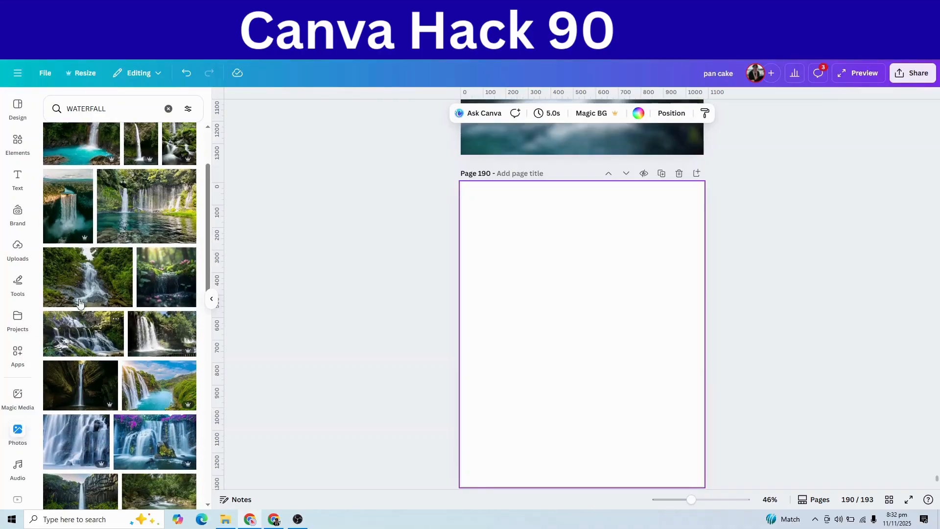
pyautogui.click(85, 280)
pyautogui.moveTo(598, 365); pyautogui.dragTo(552, 277)
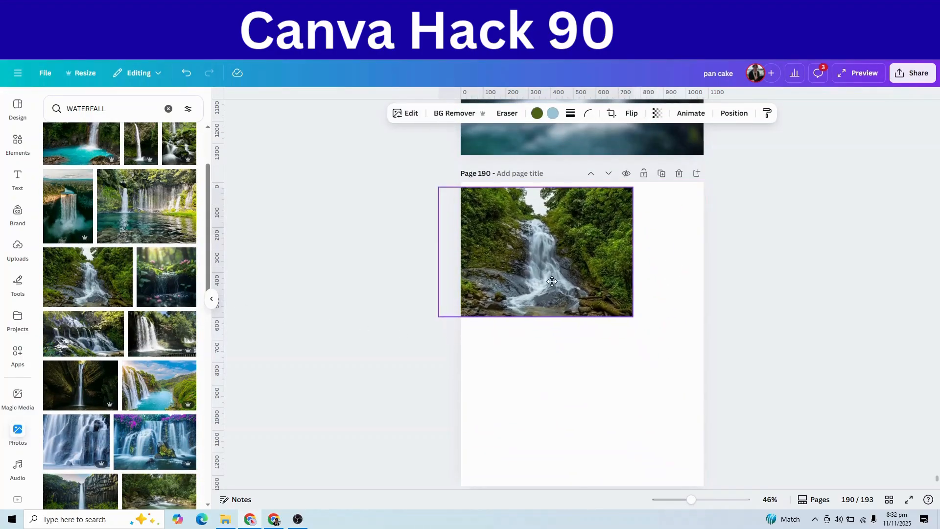
pyautogui.moveTo(631, 310); pyautogui.dragTo(888, 503)
pyautogui.moveTo(800, 455); pyautogui.dragTo(745, 453)
pyautogui.scroll(-1, 795, 451)
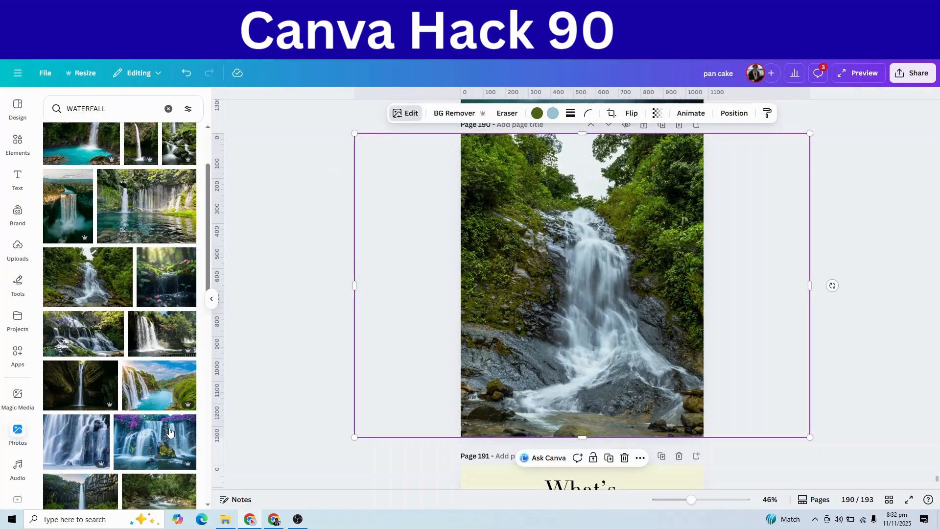
# Blur the whole waterfall photo at an intensity of 38
pyautogui.click(169, 429)
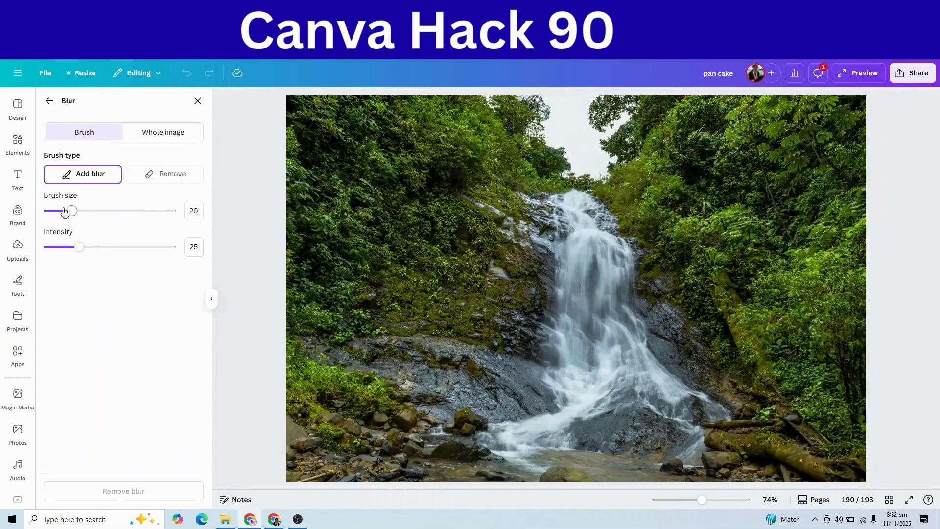
pyautogui.click(147, 137)
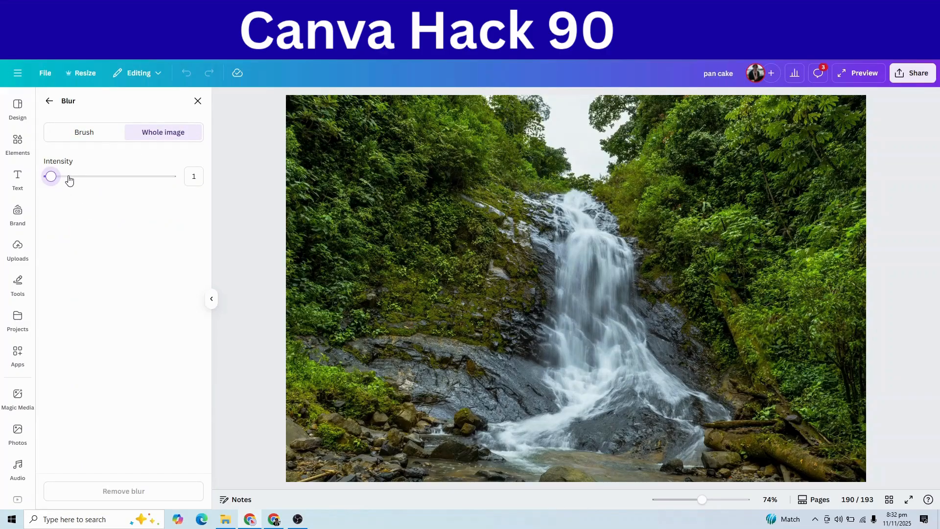
pyautogui.click(69, 179)
pyautogui.click(95, 182)
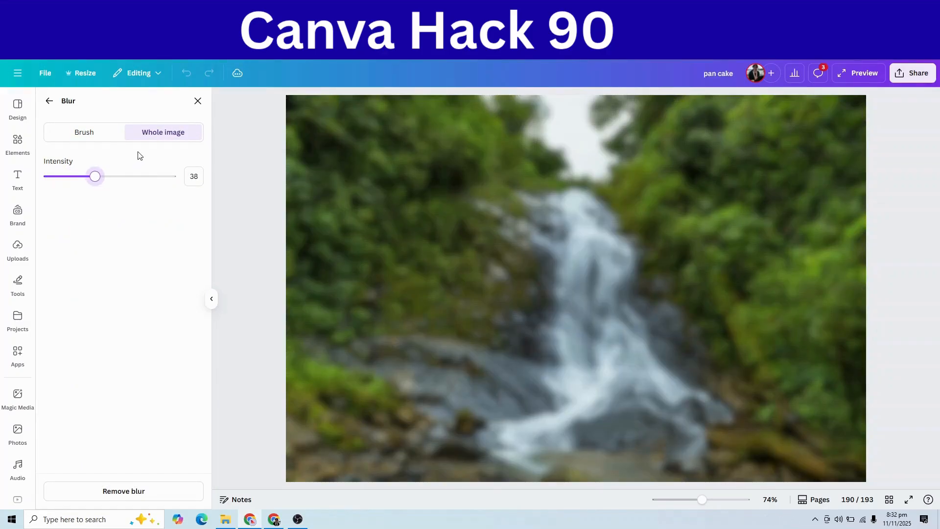
pyautogui.click(198, 102)
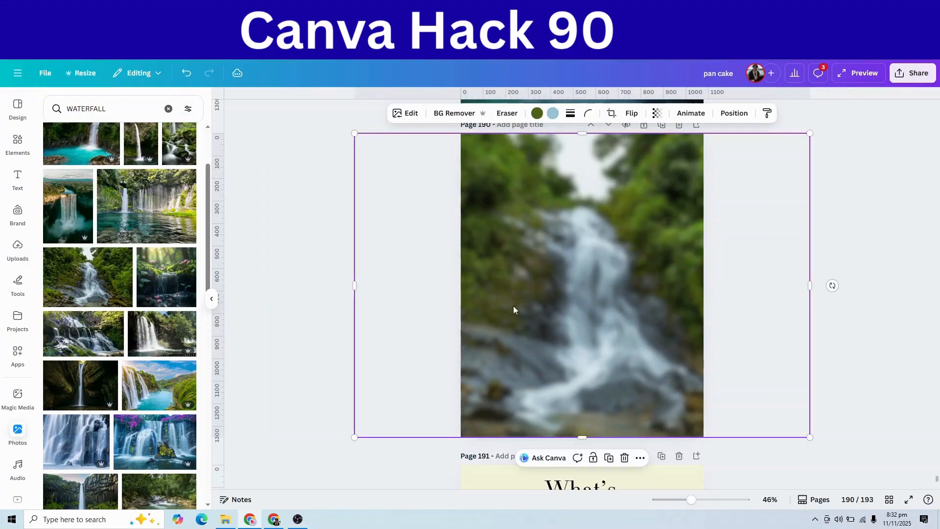
# Insert a circular frame and enlarge it, centred on the blurred waterfall photo
pyautogui.click(18, 142)
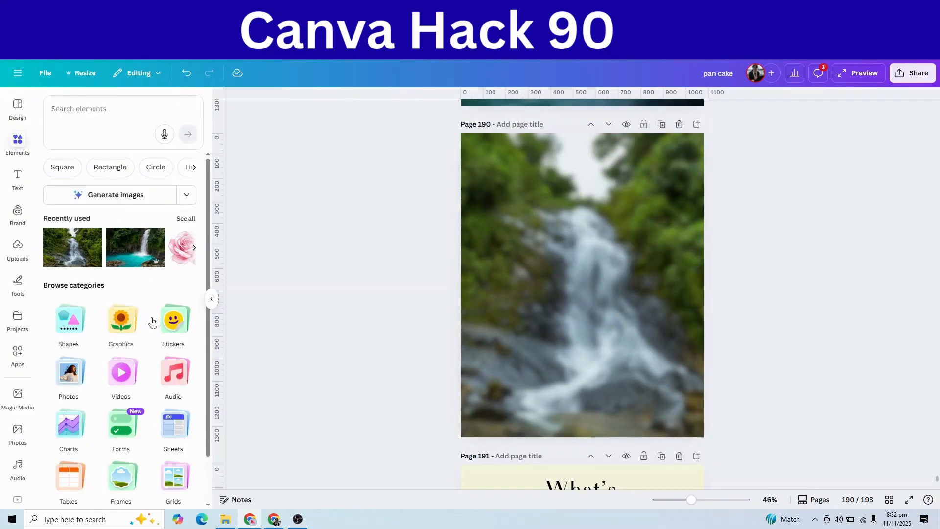
pyautogui.click(122, 474)
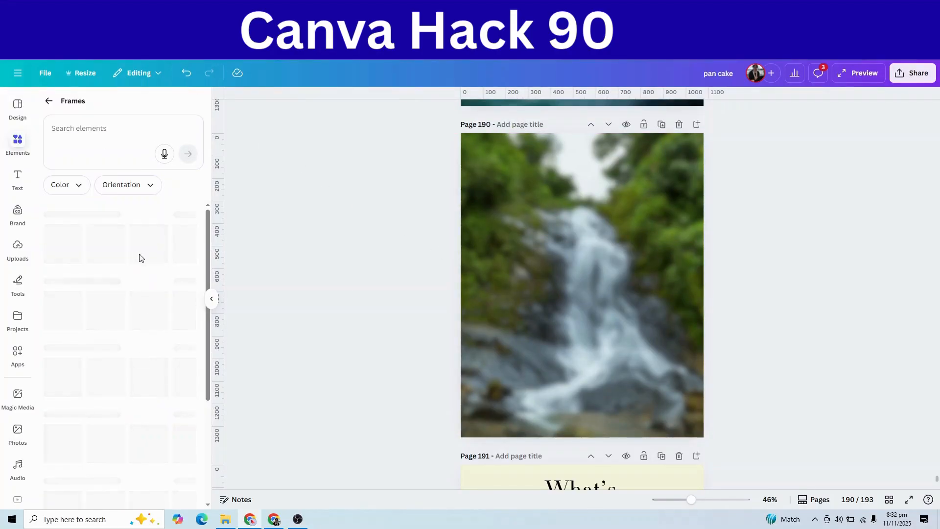
pyautogui.click(161, 244)
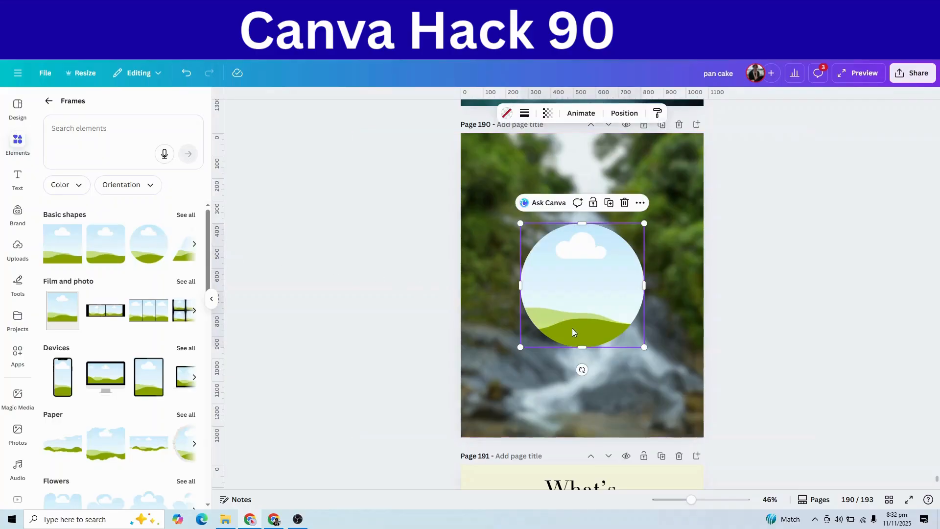
pyautogui.moveTo(549, 337); pyautogui.dragTo(573, 304)
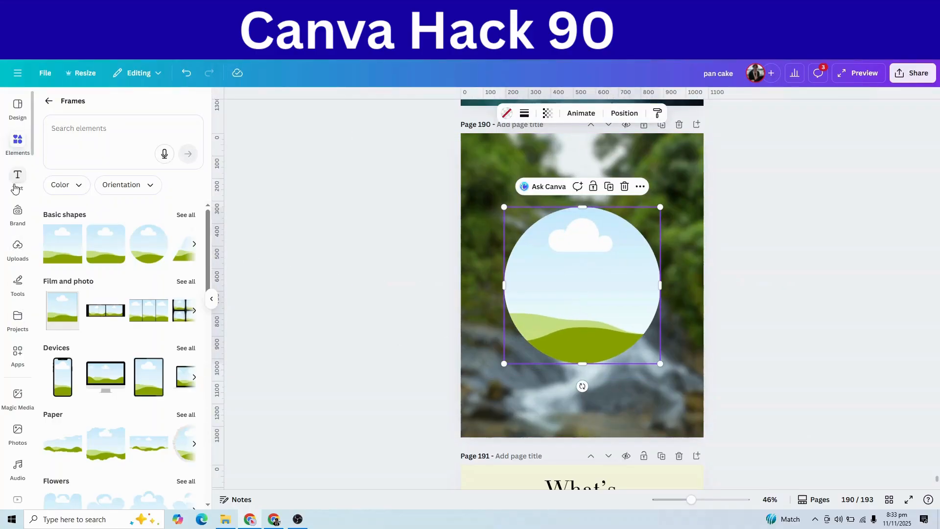
# Fill the circular frame with the same sharp waterfall photo and enlarge its crop so the cascade lines up with the blurred background
pyautogui.click(17, 431)
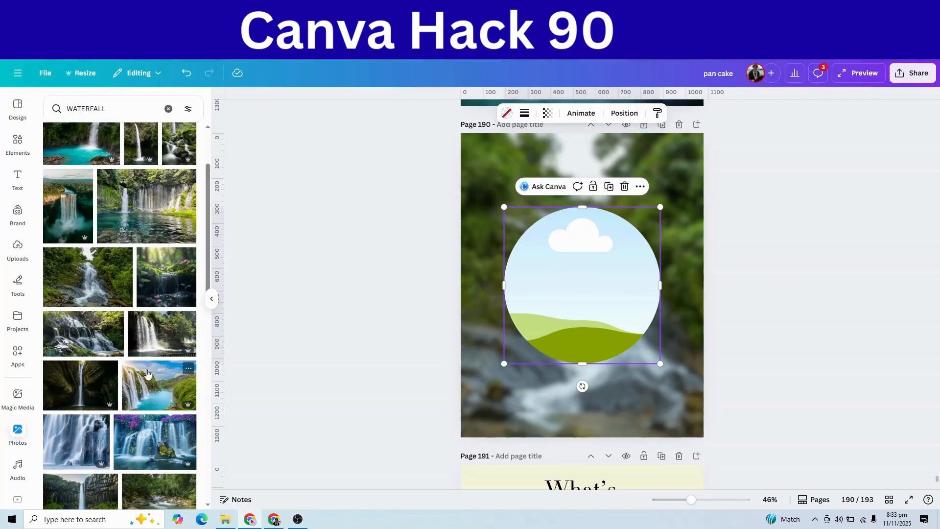
pyautogui.moveTo(90, 279); pyautogui.dragTo(551, 278)
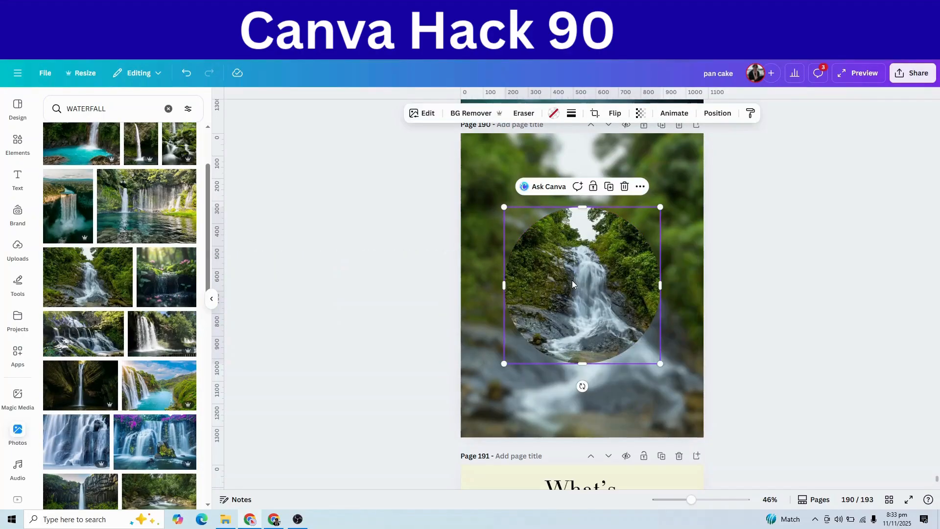
pyautogui.doubleClick(572, 283)
pyautogui.moveTo(462, 366); pyautogui.dragTo(367, 442)
pyautogui.click(450, 395)
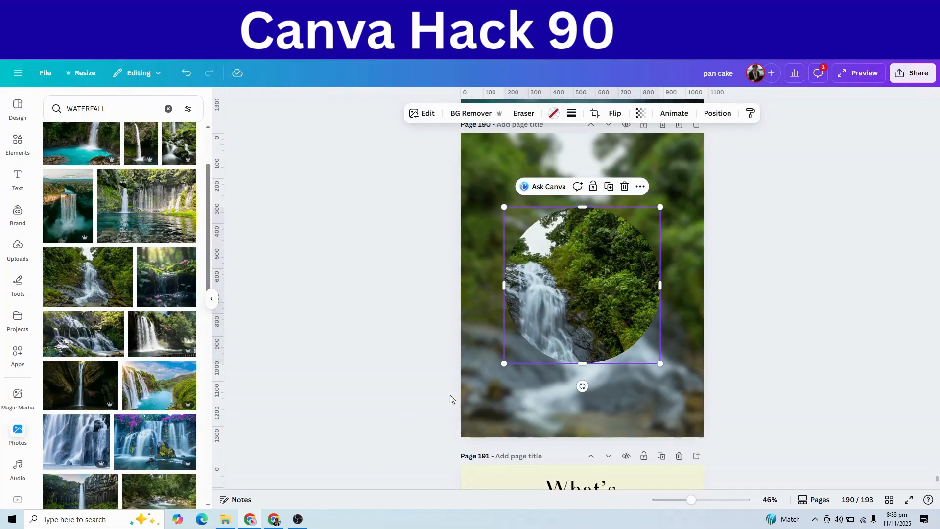
pyautogui.doubleClick(613, 295)
pyautogui.moveTo(363, 432); pyautogui.dragTo(357, 437)
pyautogui.moveTo(701, 208); pyautogui.dragTo(811, 139)
pyautogui.moveTo(696, 242); pyautogui.dragTo(699, 241)
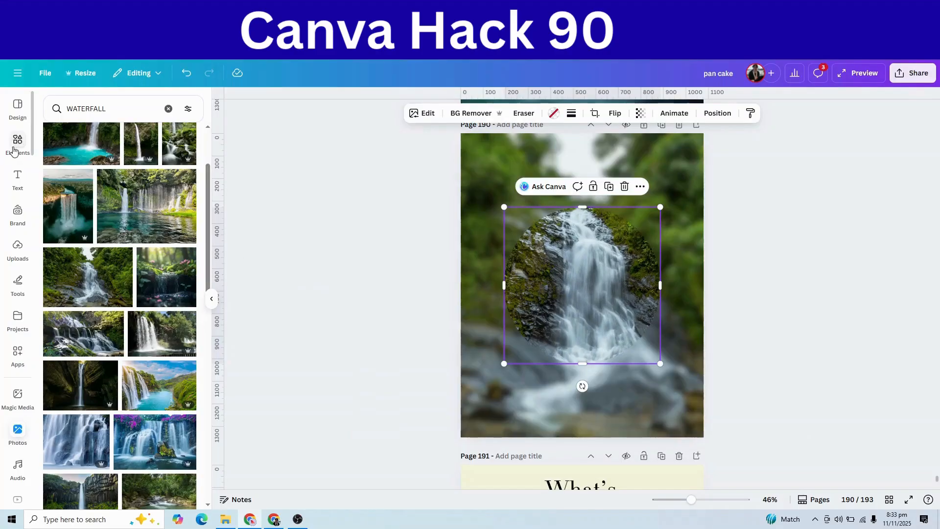
# Search the elements for "water drop transparent overlay" and place a round transparent water drop graphic over the circular frame
pyautogui.click(15, 147)
pyautogui.click(49, 101)
pyautogui.click(73, 109)
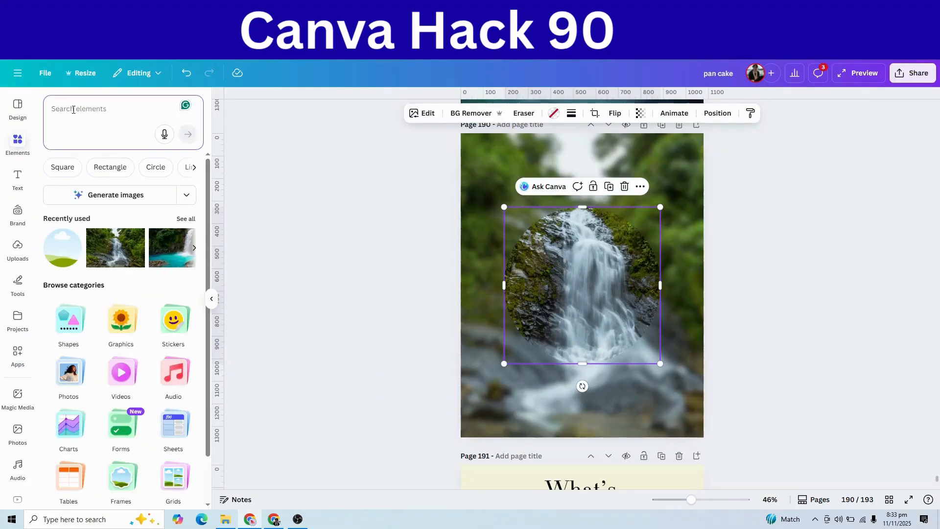
pyautogui.write('water')
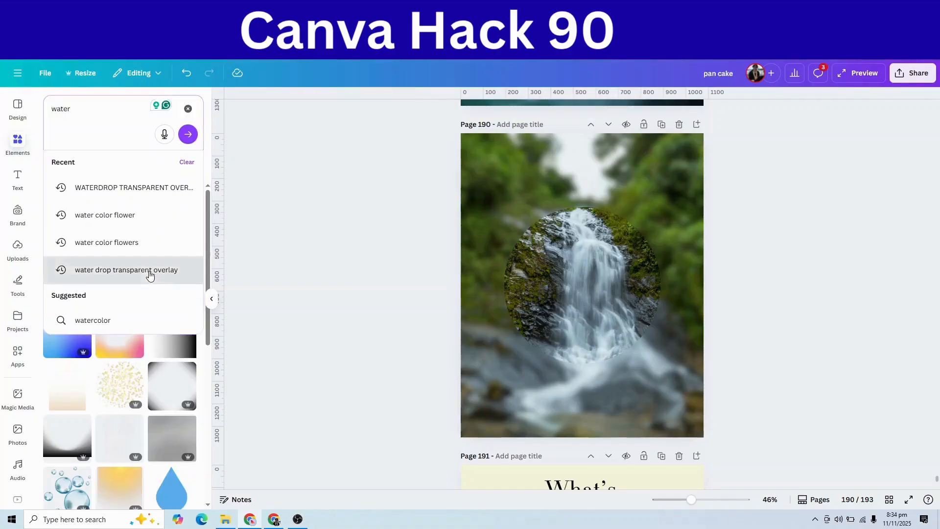
pyautogui.click(150, 274)
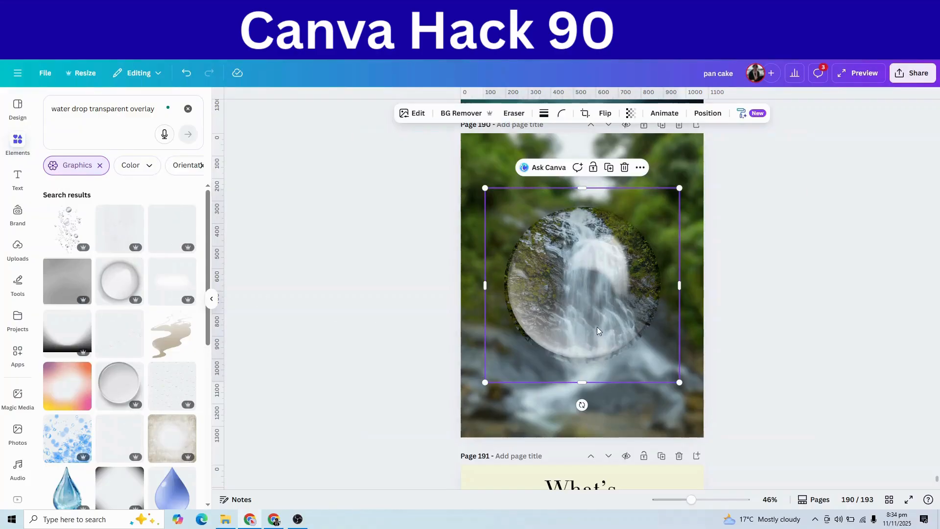
# Move the water drop overlay off the circle and lock the circular waterfall frame in place
pyautogui.moveTo(590, 313); pyautogui.dragTo(526, 470)
pyautogui.click(568, 235)
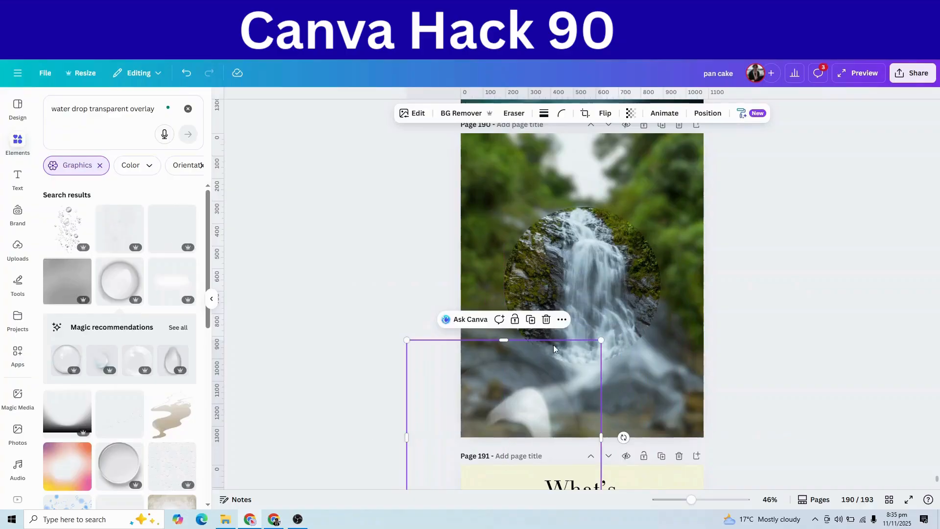
pyautogui.click(568, 247)
pyautogui.click(594, 190)
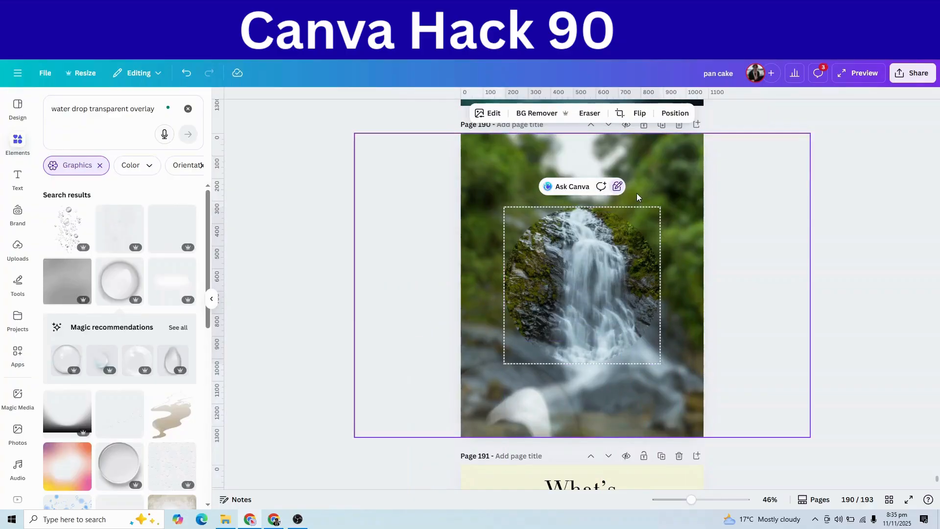
pyautogui.click(617, 190)
# Move the water drop overlay back over the circle, then enlarge and align it to match the circle's edge
pyautogui.moveTo(599, 364); pyautogui.dragTo(594, 267)
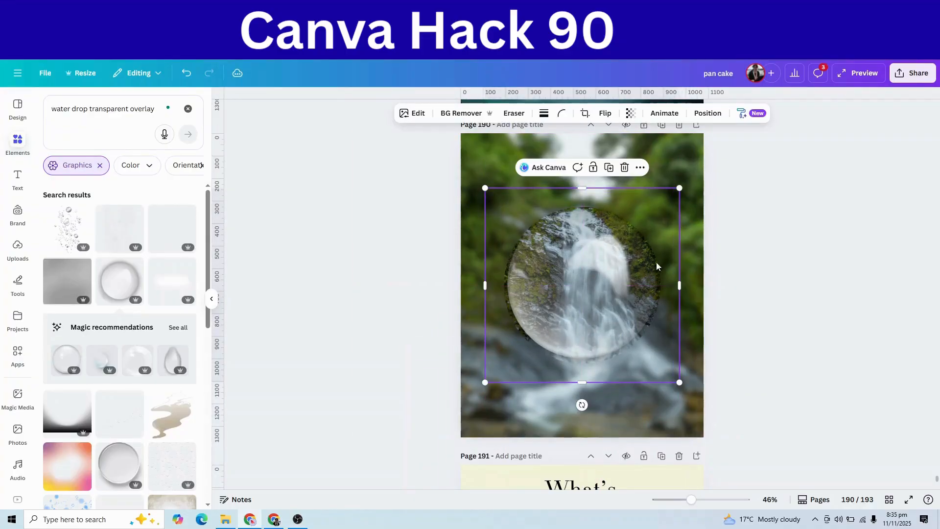
pyautogui.moveTo(685, 188); pyautogui.dragTo(689, 184)
pyautogui.moveTo(571, 291); pyautogui.dragTo(568, 297)
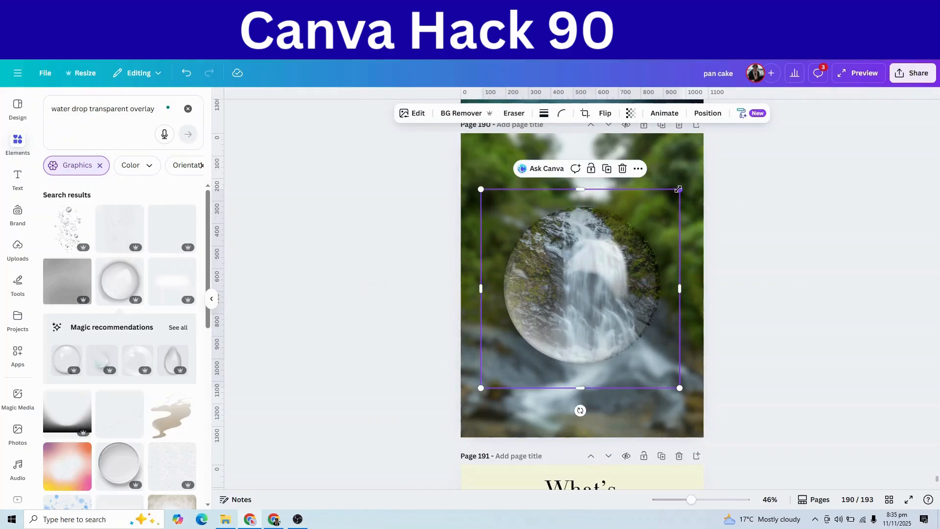
pyautogui.moveTo(679, 189); pyautogui.dragTo(686, 183)
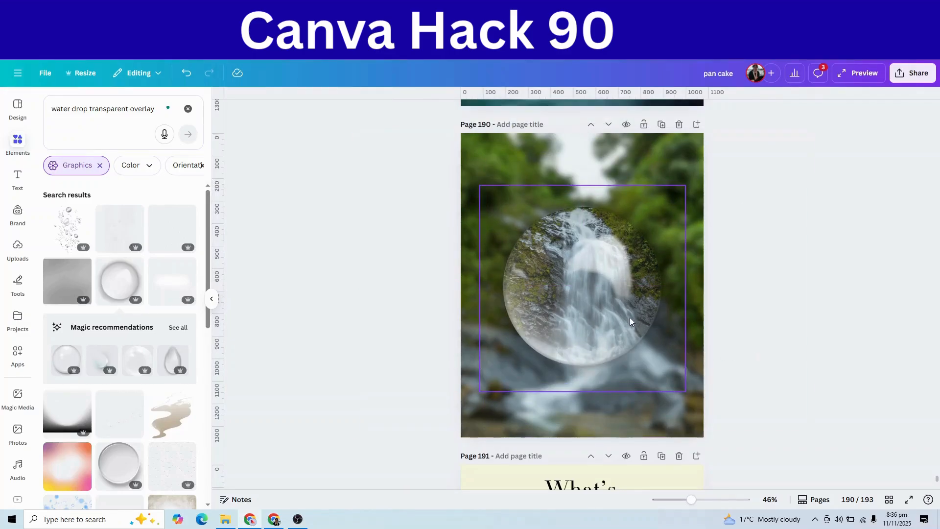
pyautogui.moveTo(630, 321)
pyautogui.mouseDown()
pyautogui.moveTo(622, 428)
pyautogui.moveTo(625, 301)
pyautogui.moveTo(635, 308)
pyautogui.mouseUp()
pyautogui.click(760, 350)
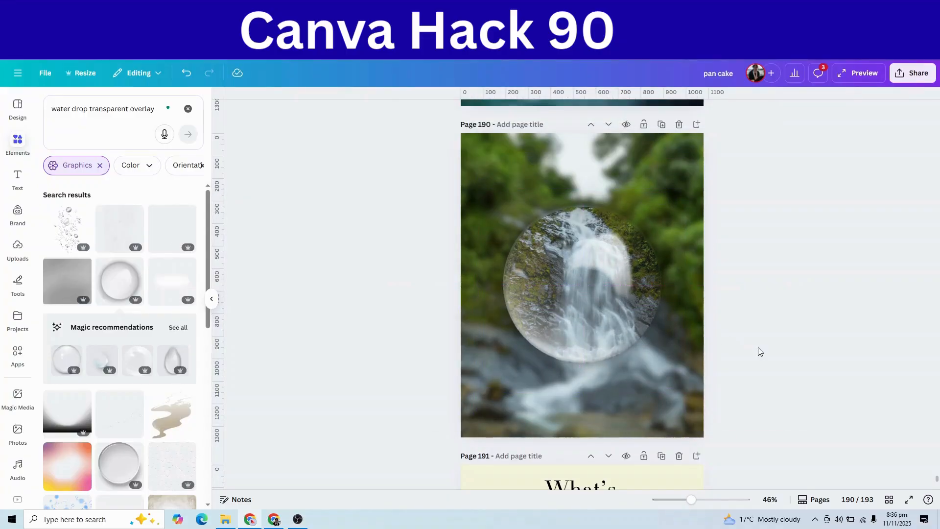
# Duplicate the coloured "What's in my bag?" page with the red handbag
pyautogui.scroll(-4, 760, 351)
pyautogui.scroll(-2, 760, 352)
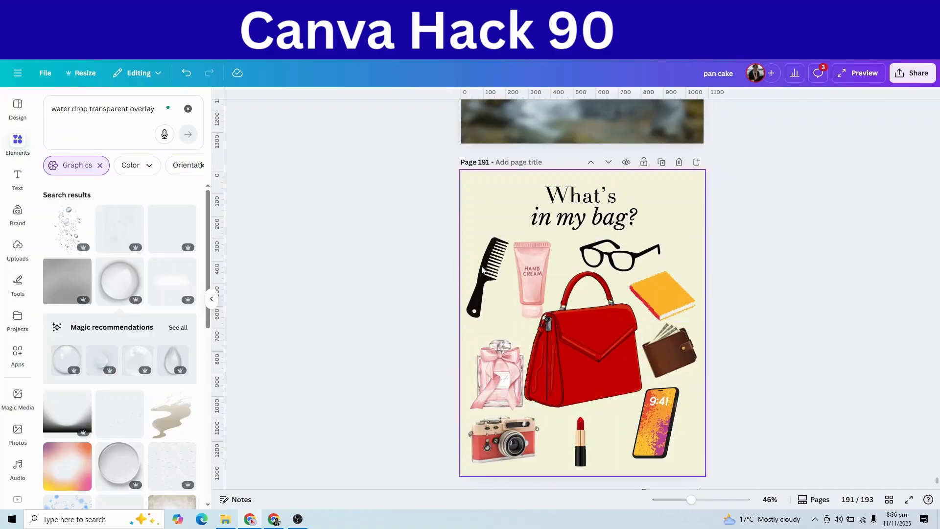
pyautogui.scroll(-3, 557, 364)
pyautogui.scroll(3, 556, 368)
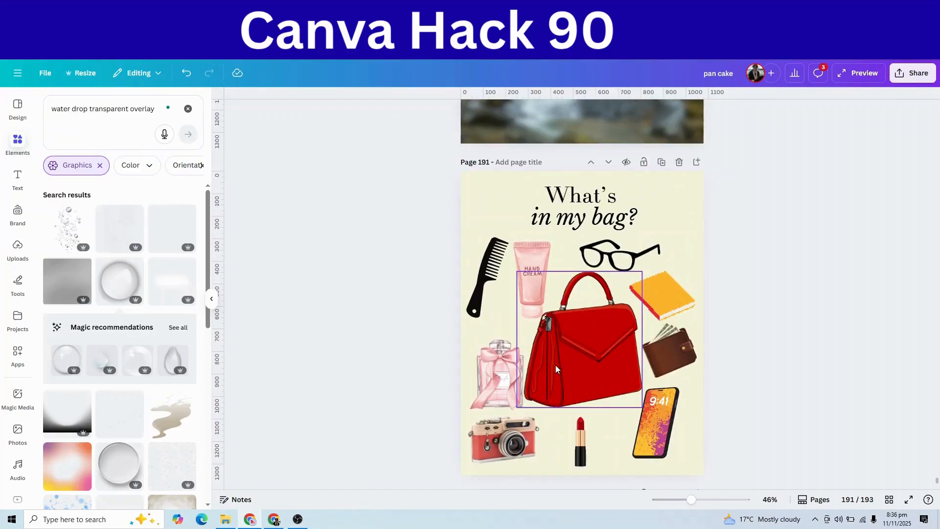
pyautogui.click(662, 162)
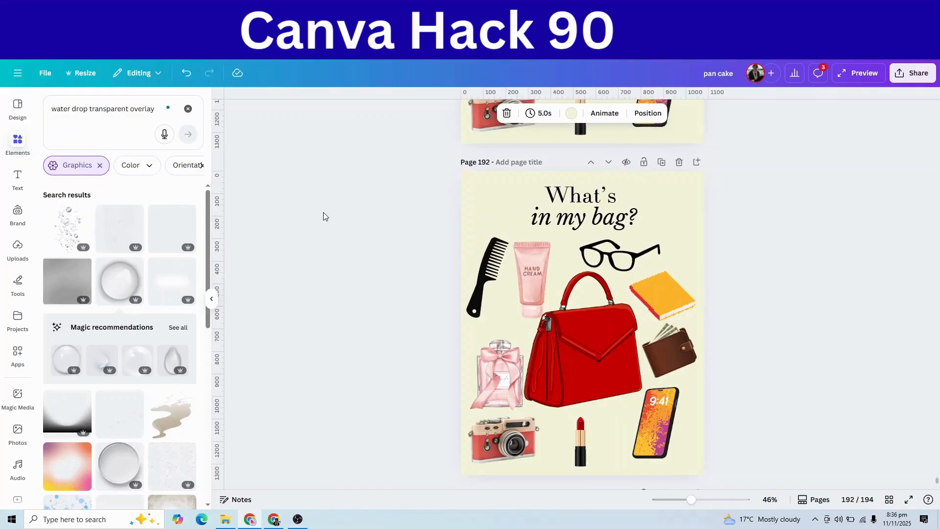
# Search the elements for "water color flower" and place the pink rose as a small graphic in the page's upper-right corner
pyautogui.click(188, 108)
pyautogui.click(65, 109)
pyautogui.write('water color')
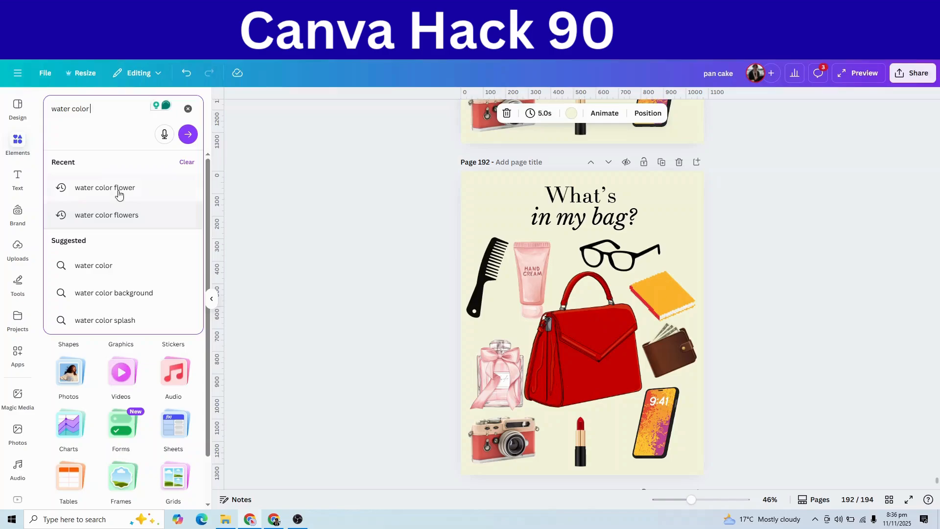
pyautogui.click(119, 188)
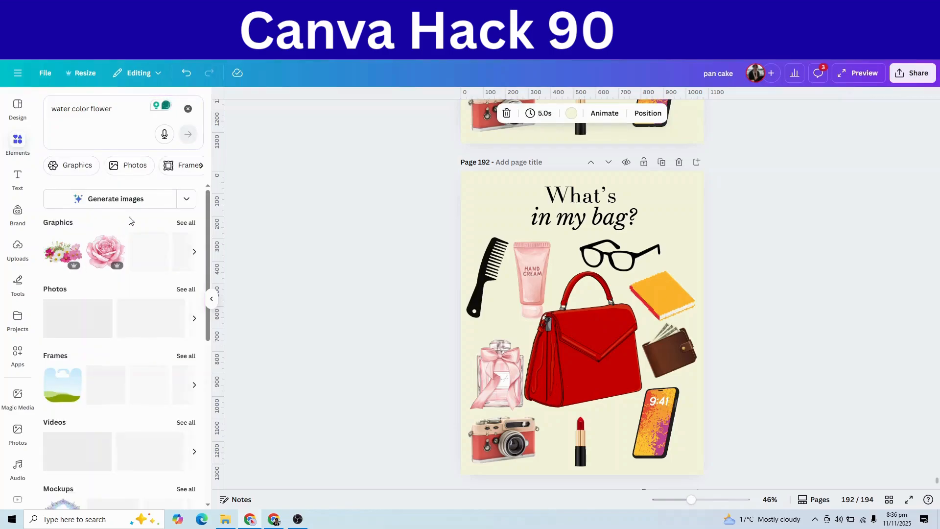
pyautogui.click(105, 251)
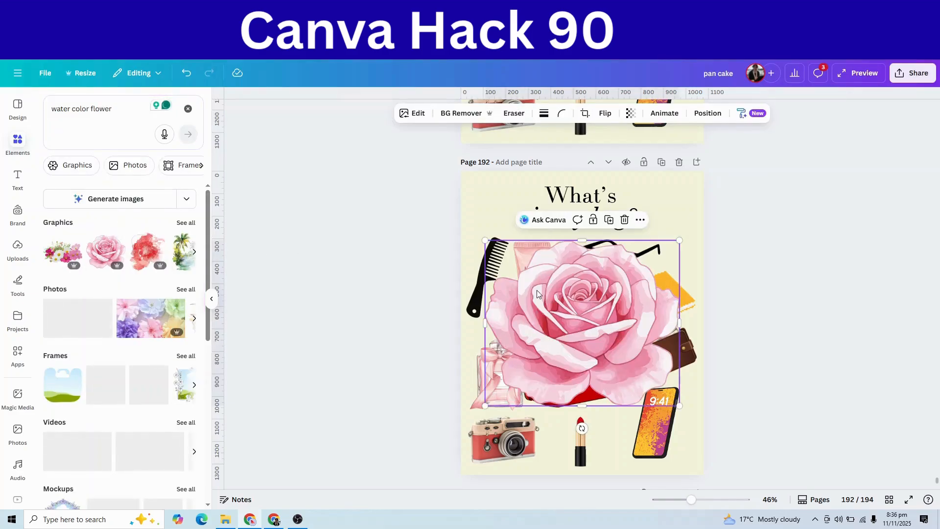
pyautogui.moveTo(483, 409); pyautogui.dragTo(684, 196)
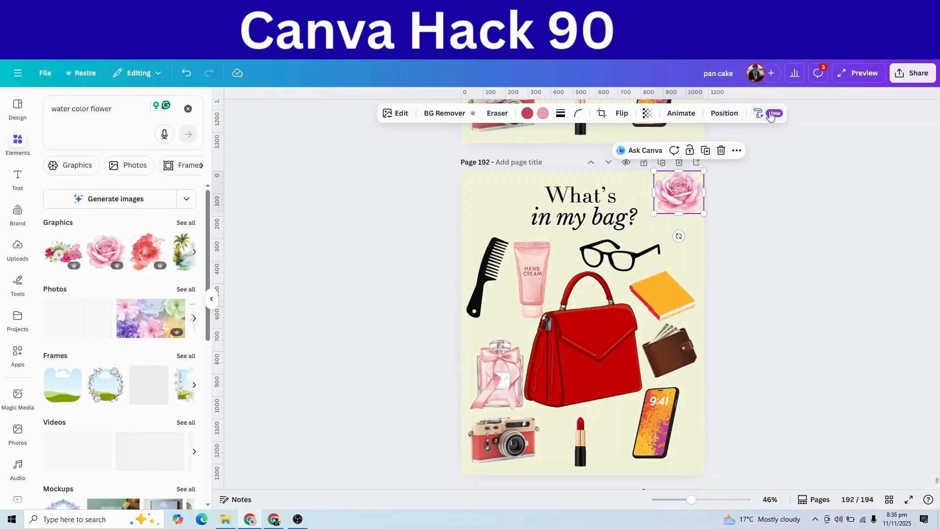
# Copy the pink rose's art style onto the red handbag, shift the bag slightly, and compare it with the original page
pyautogui.click(759, 113)
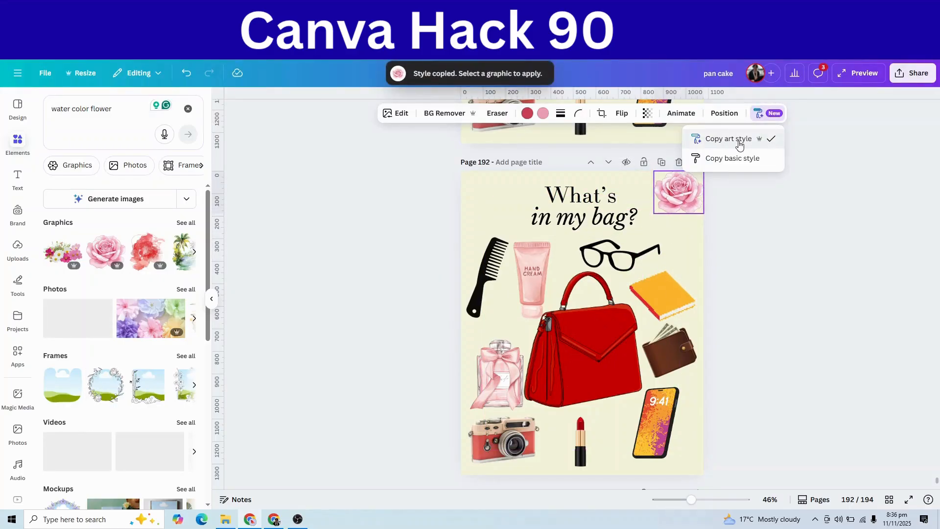
pyautogui.click(537, 273)
pyautogui.click(621, 256)
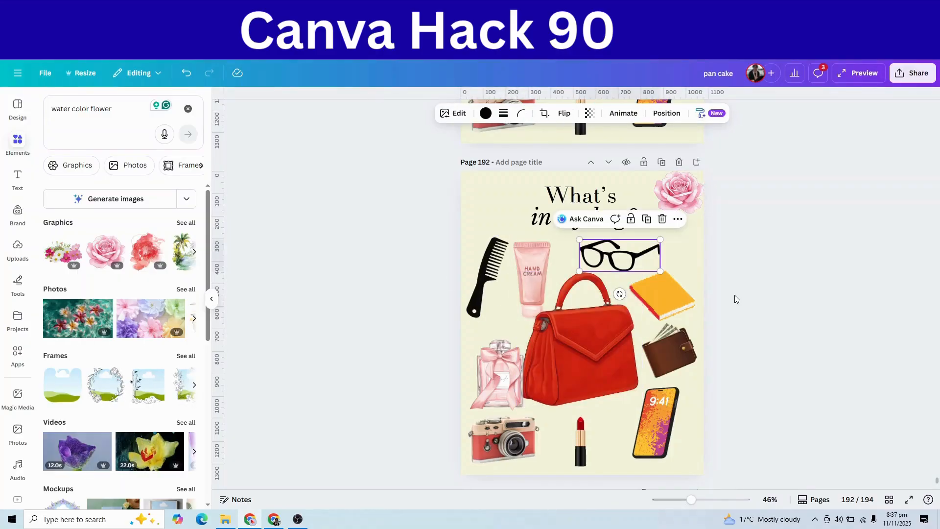
pyautogui.click(589, 326)
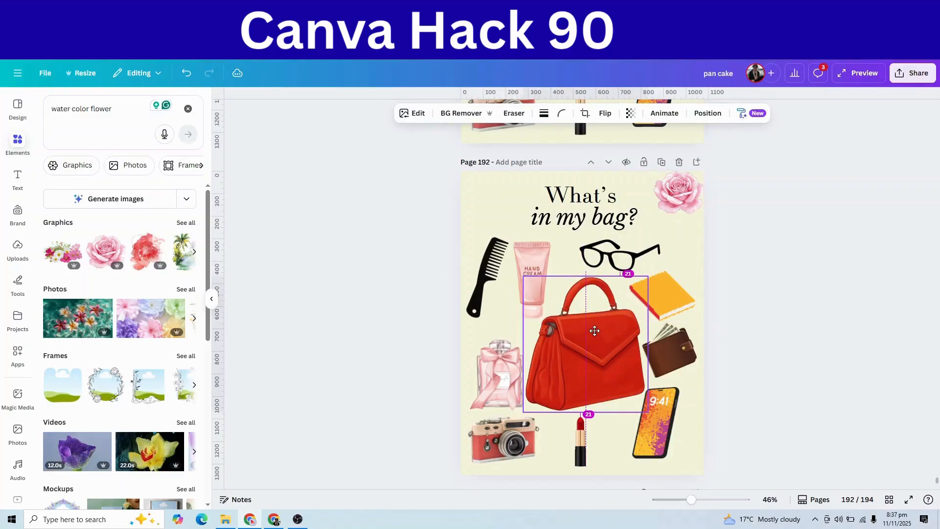
pyautogui.scroll(4, 593, 319)
pyautogui.scroll(-2, 591, 367)
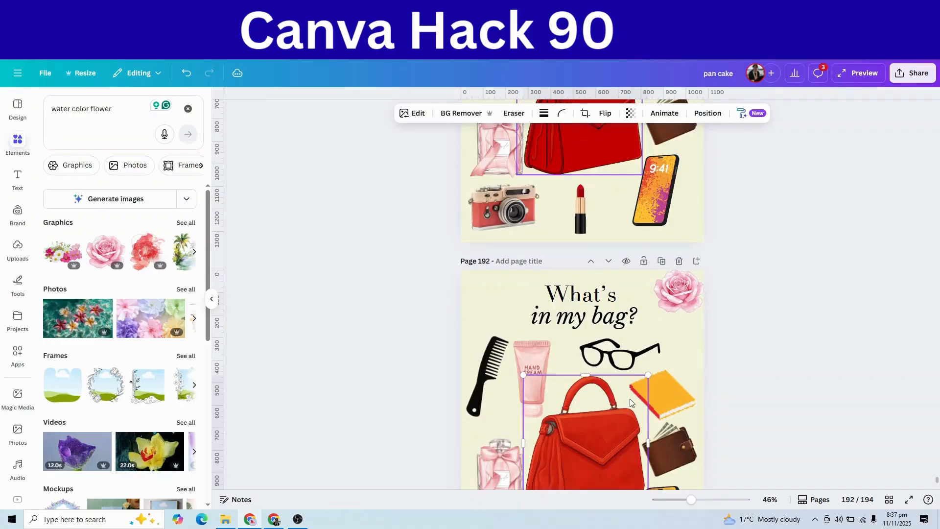
pyautogui.scroll(-2, 683, 343)
# Copy the pink rose's art style again and apply it to the yellow book
pyautogui.click(681, 195)
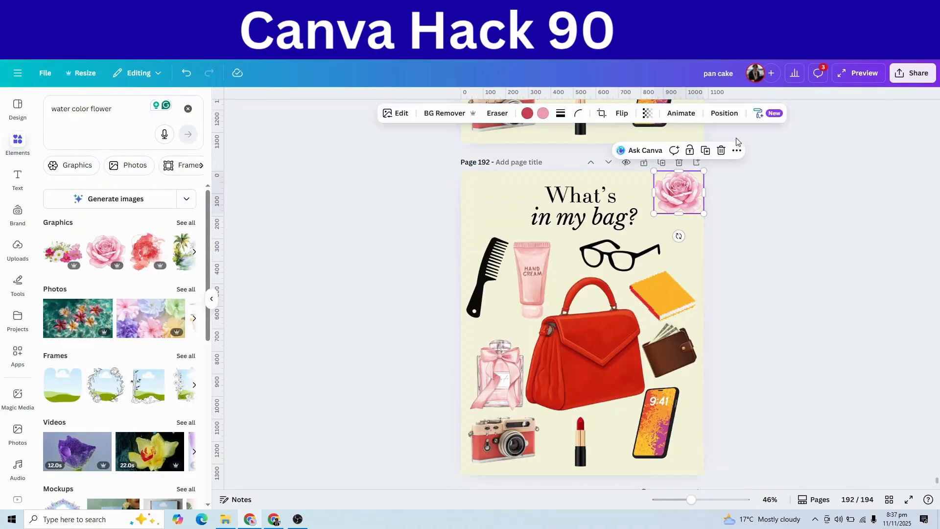
pyautogui.click(760, 115)
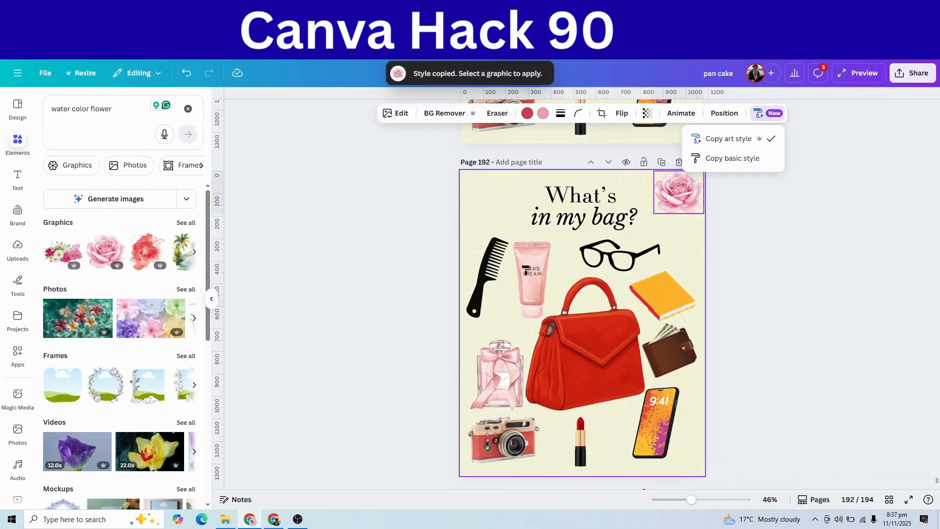
pyautogui.click(667, 302)
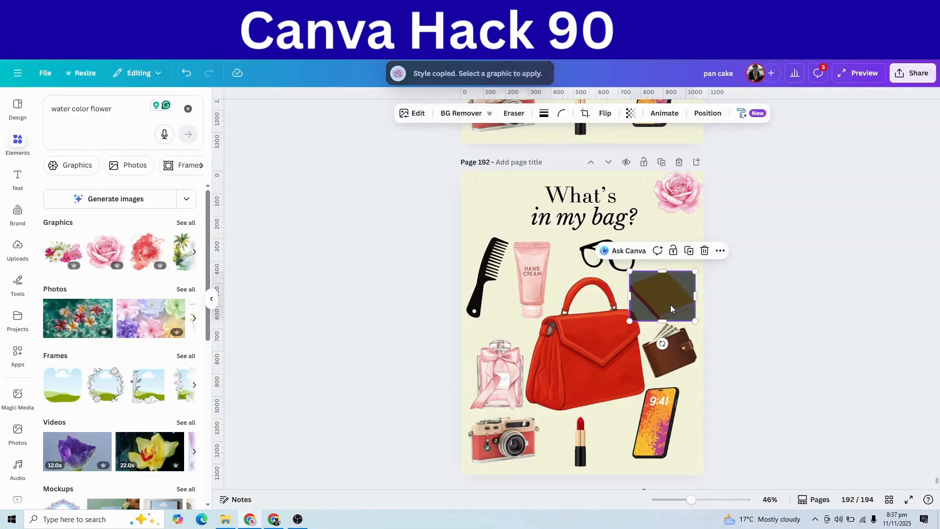
pyautogui.scroll(2, 739, 373)
pyautogui.scroll(-2, 739, 373)
pyautogui.hotkey('ctrl', 'z')
pyautogui.scroll(4, 738, 371)
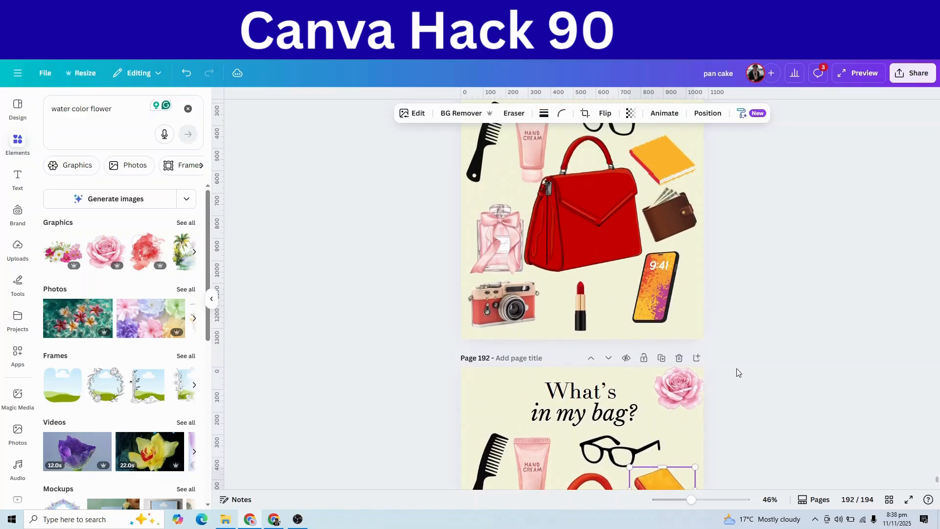
pyautogui.scroll(-3, 698, 225)
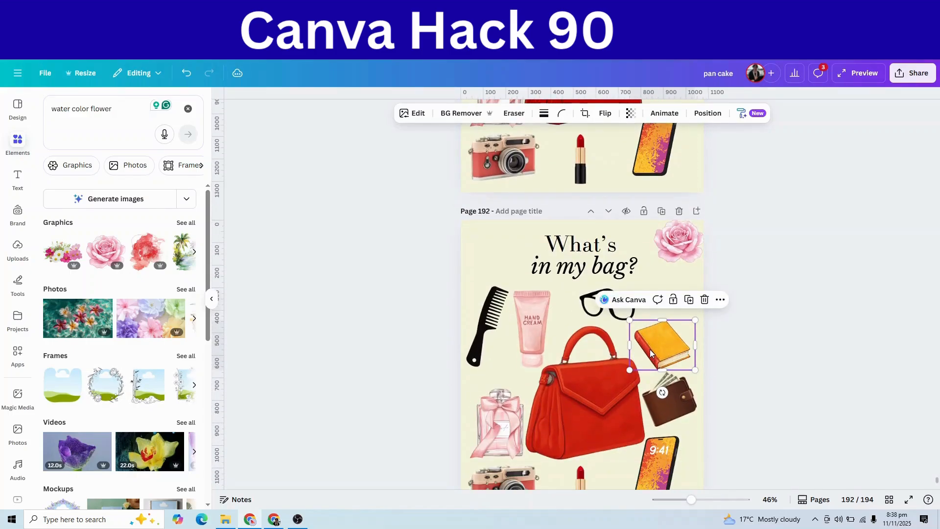
# View the chrome-styled example page, then duplicate the original "What's in my bag?" page
pyautogui.scroll(-8, 651, 349)
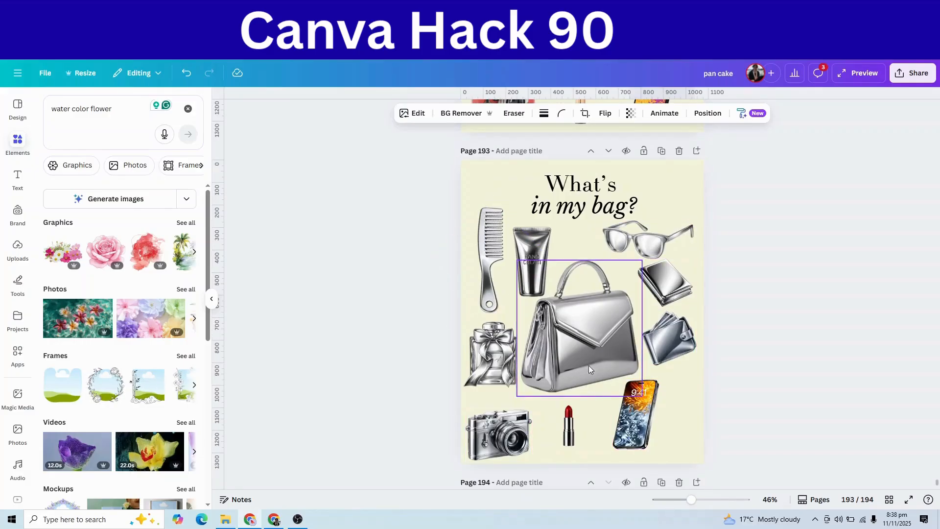
pyautogui.scroll(12, 668, 324)
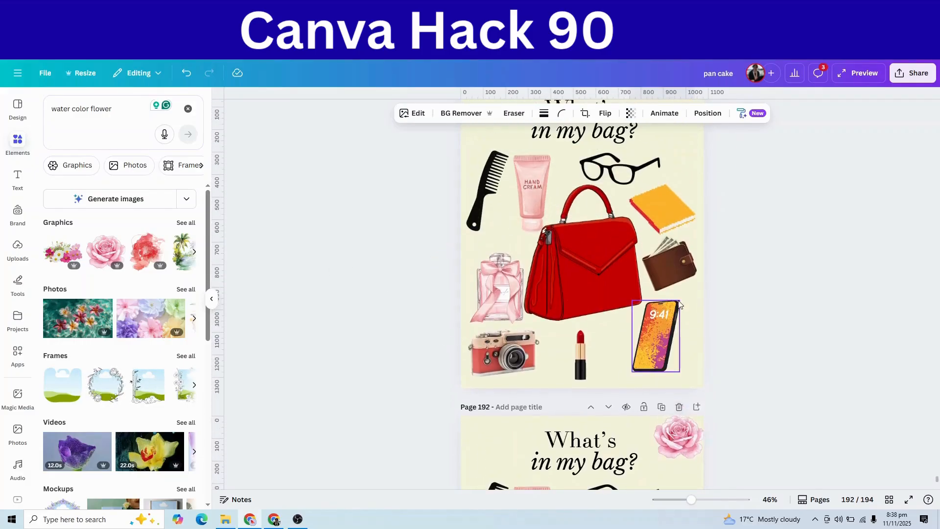
pyautogui.scroll(2, 664, 217)
pyautogui.click(661, 175)
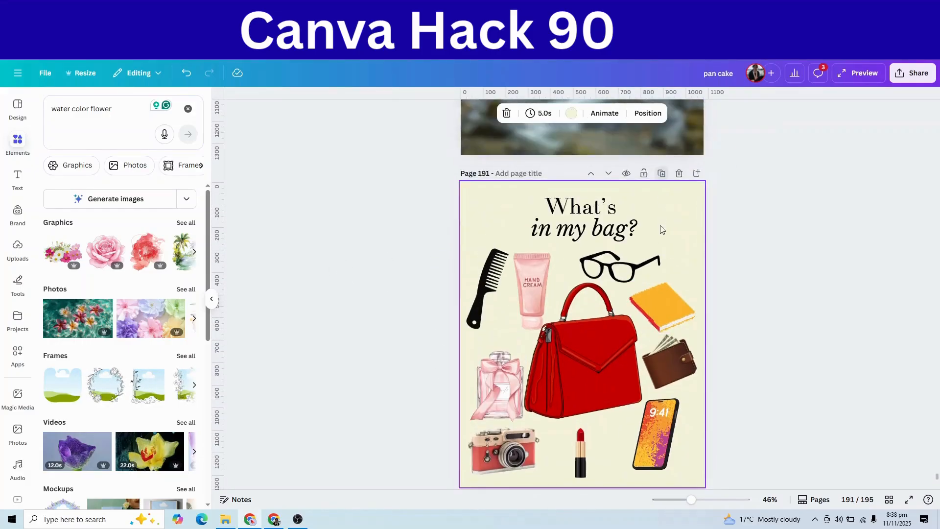
# Apply the Chrome Style Match effect to the red handbag on the newly duplicated page
pyautogui.scroll(-1, 561, 253)
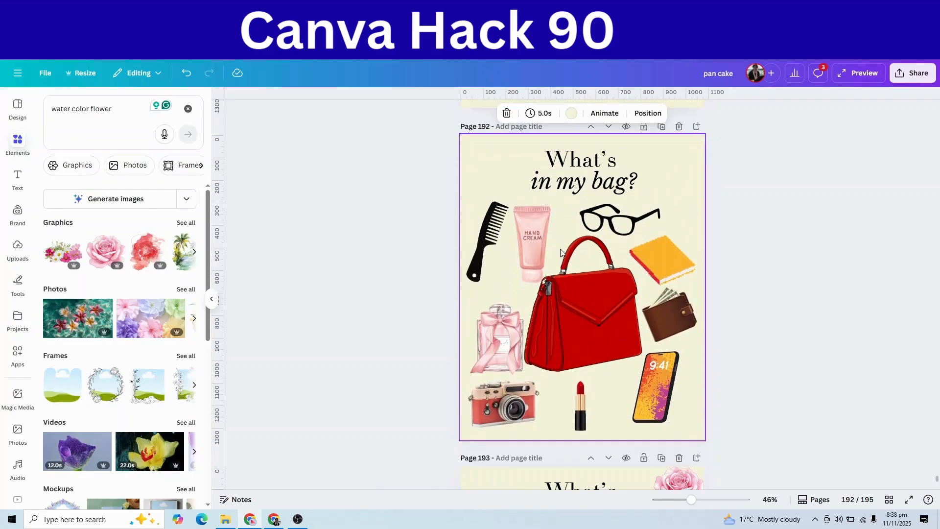
pyautogui.click(578, 316)
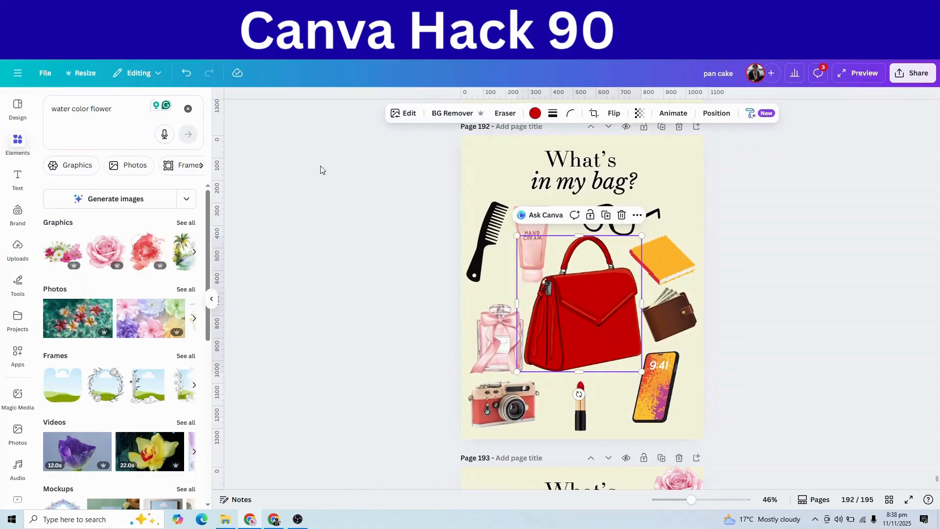
pyautogui.click(403, 114)
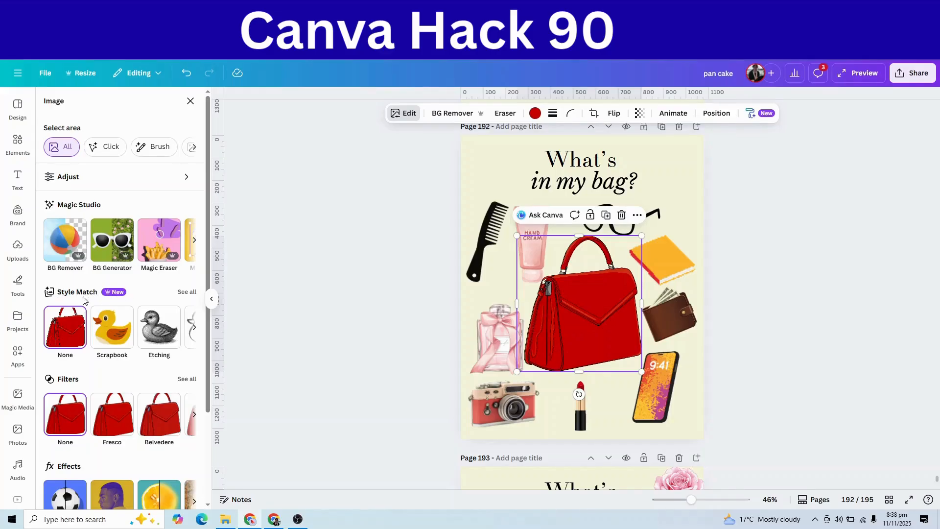
pyautogui.click(187, 292)
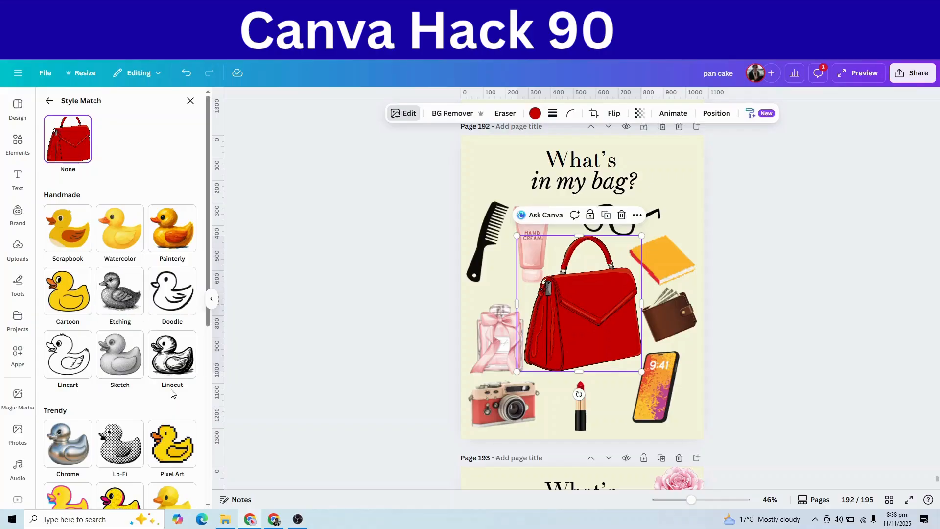
pyautogui.scroll(-2, 88, 382)
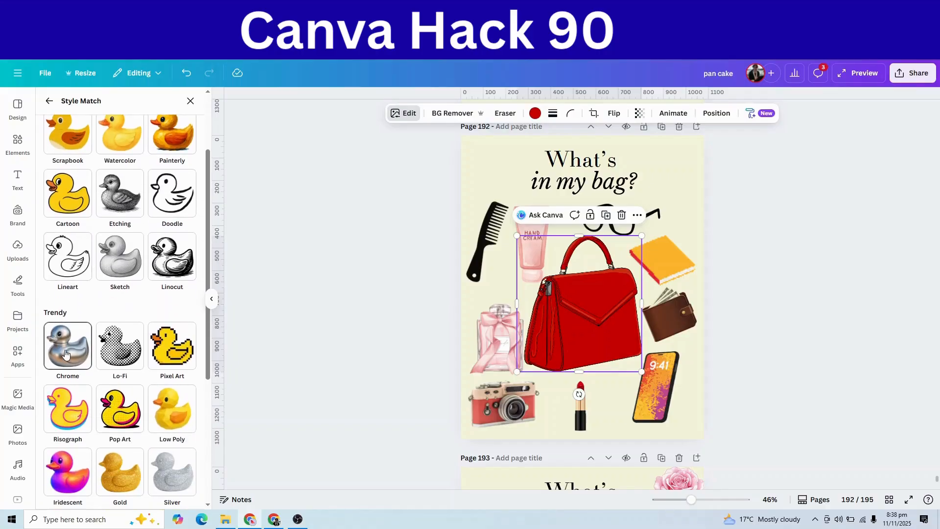
pyautogui.click(66, 353)
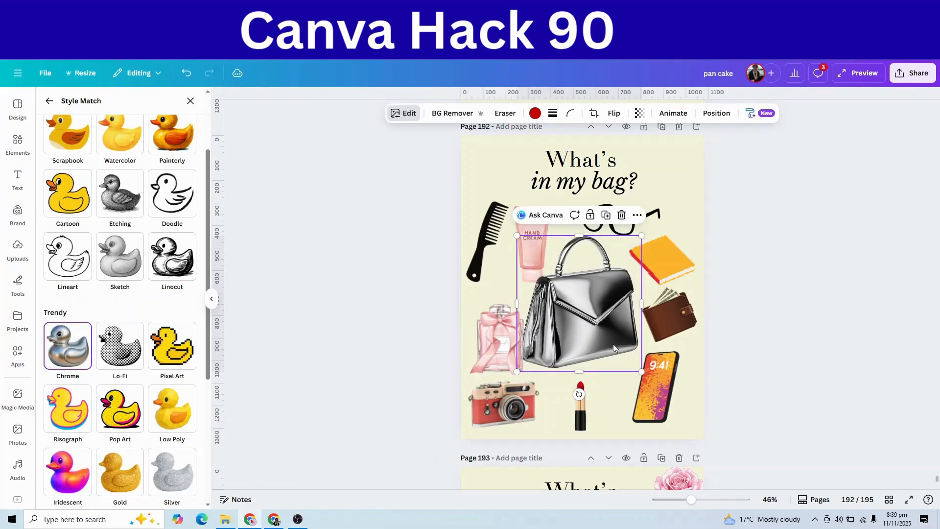
# Compare the chrome handbag page with the original, the watercolour-styled page and the finished chrome example
pyautogui.scroll(5, 614, 344)
pyautogui.scroll(-7, 613, 344)
pyautogui.scroll(-8, 614, 347)
pyautogui.scroll(3, 616, 259)
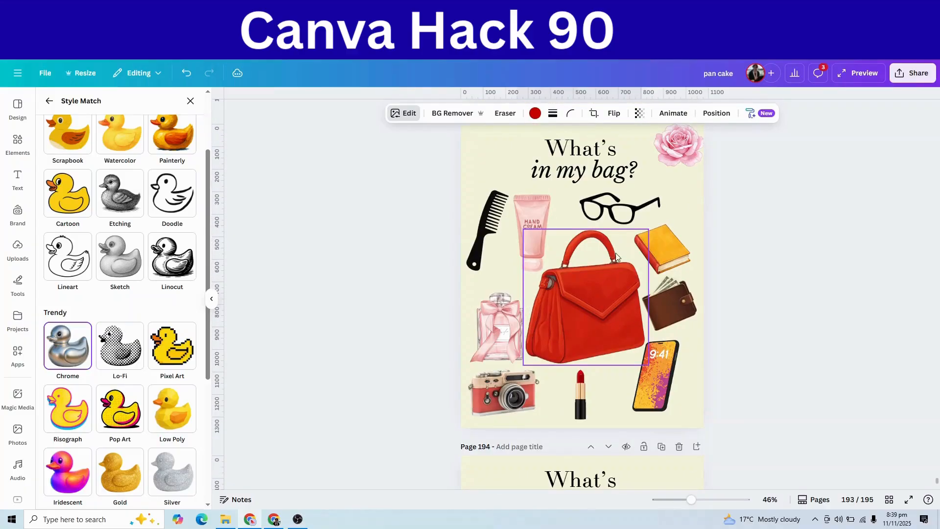
pyautogui.scroll(-5, 582, 307)
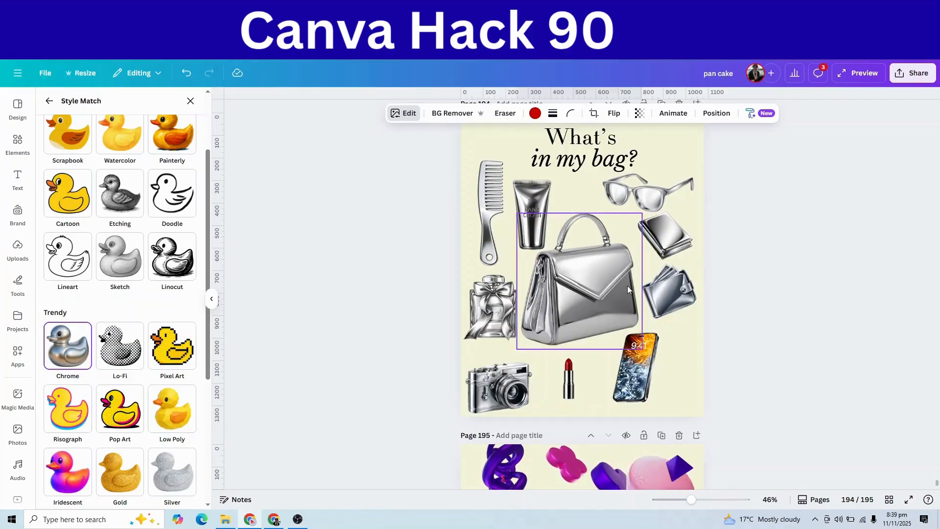
pyautogui.scroll(8, 627, 291)
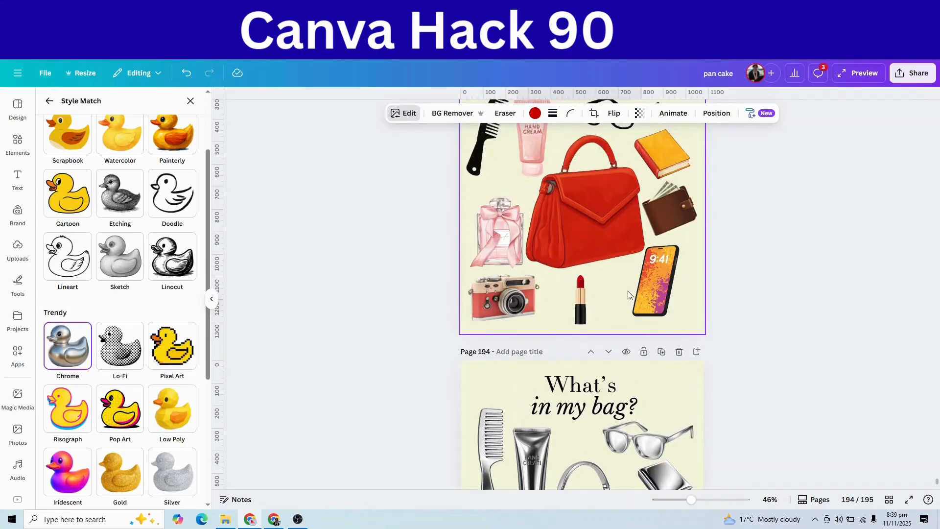
pyautogui.scroll(5, 632, 293)
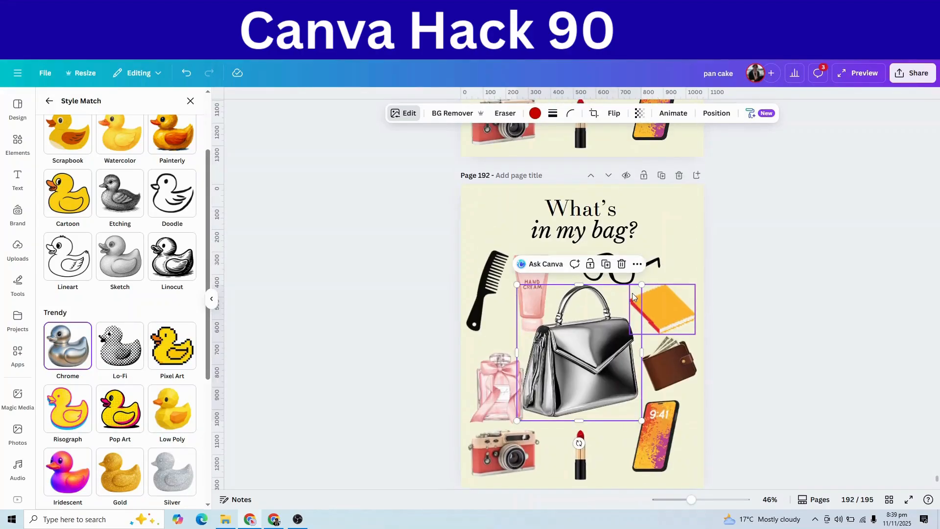
pyautogui.scroll(-10, 632, 293)
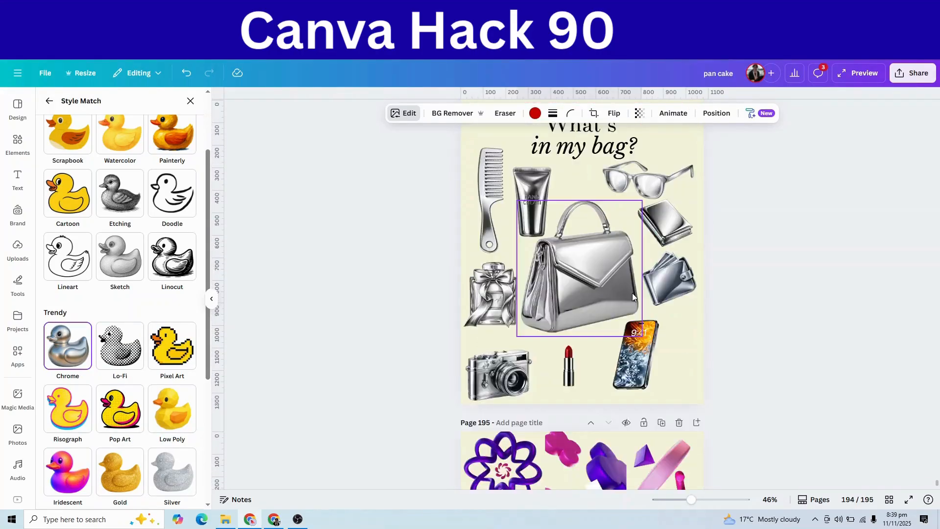
pyautogui.scroll(-3, 633, 293)
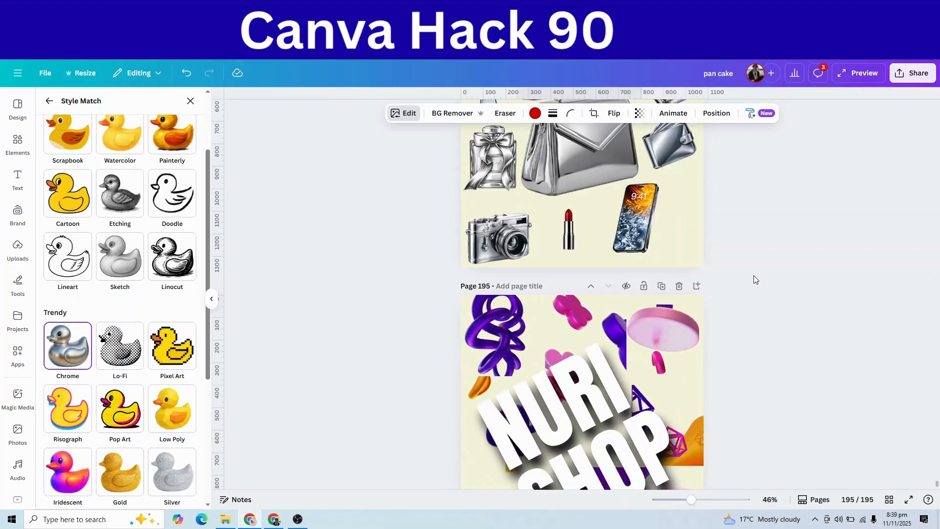
# Add a blank page after the NURI SHOP page and search the elements for the set "set:nAFq098iOpU"
pyautogui.scroll(-3, 753, 280)
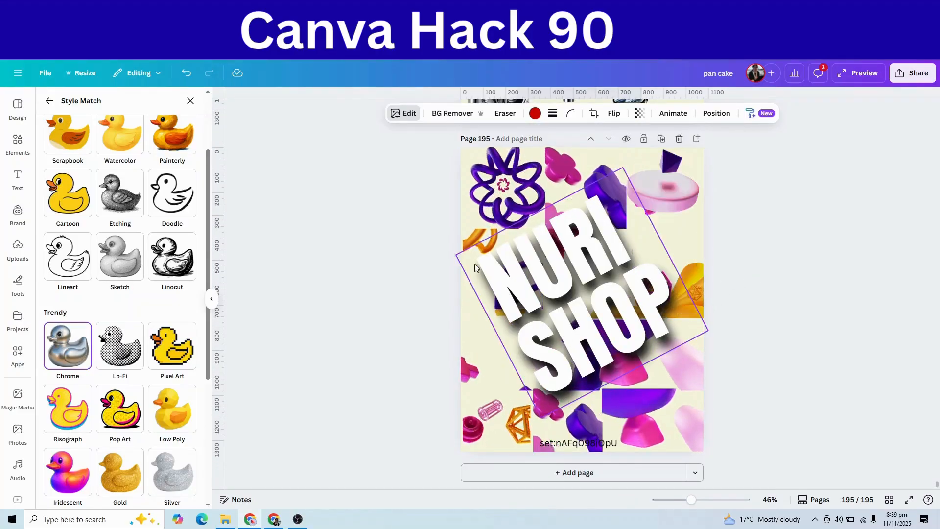
pyautogui.click(530, 473)
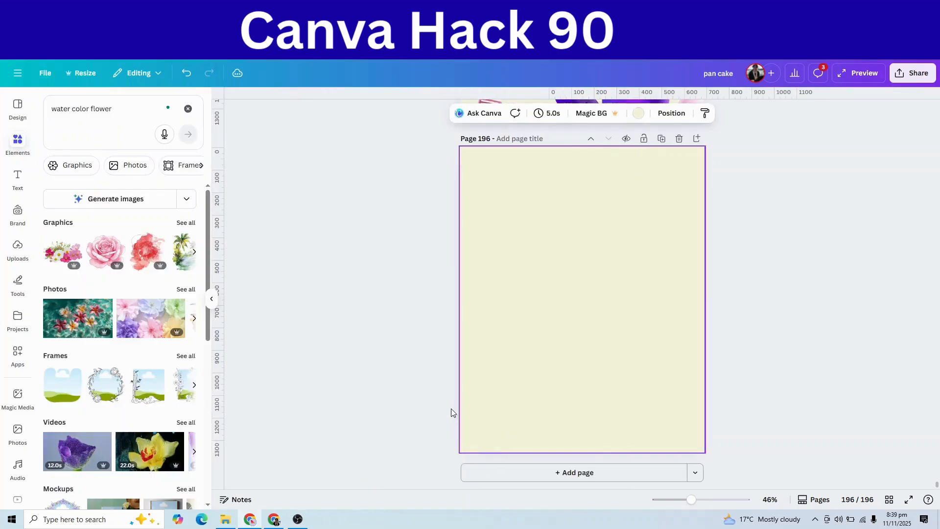
pyautogui.click(42, 110)
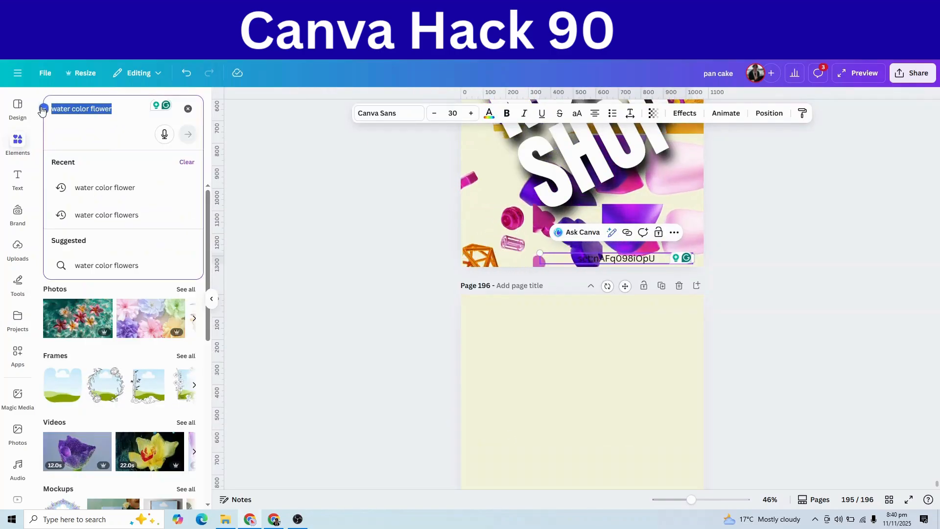
pyautogui.write('set:nAFq098iOpU')
pyautogui.press('Return')
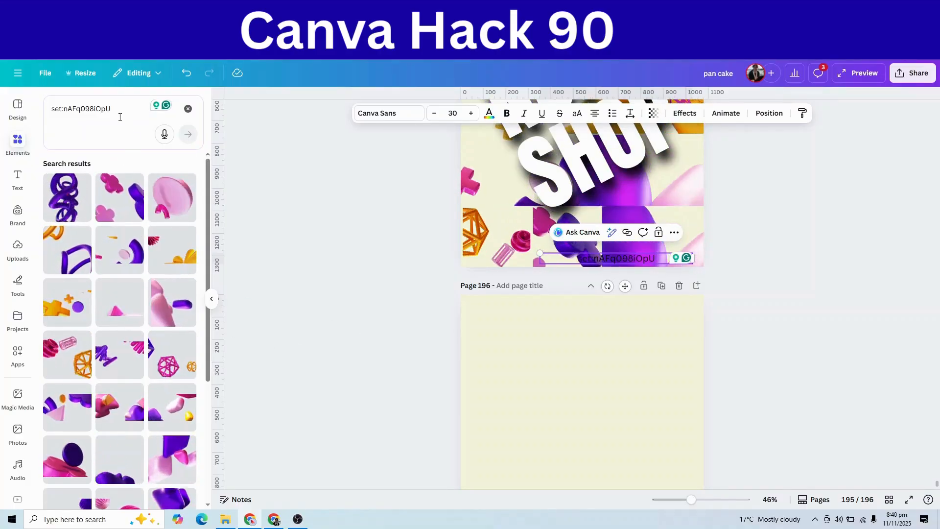
# Replace the set code search with an elements search for "animated tactile 3d shapes"
pyautogui.click(188, 108)
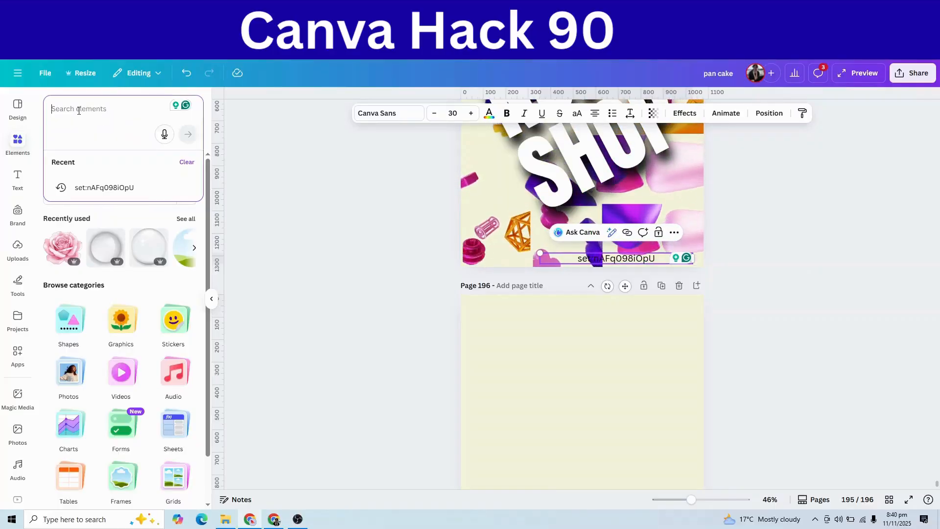
pyautogui.write('animated')
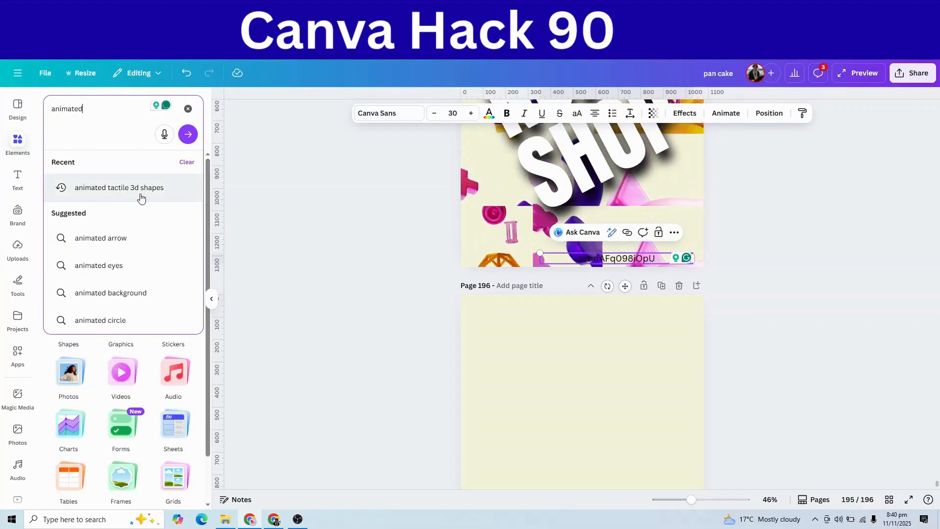
pyautogui.click(141, 195)
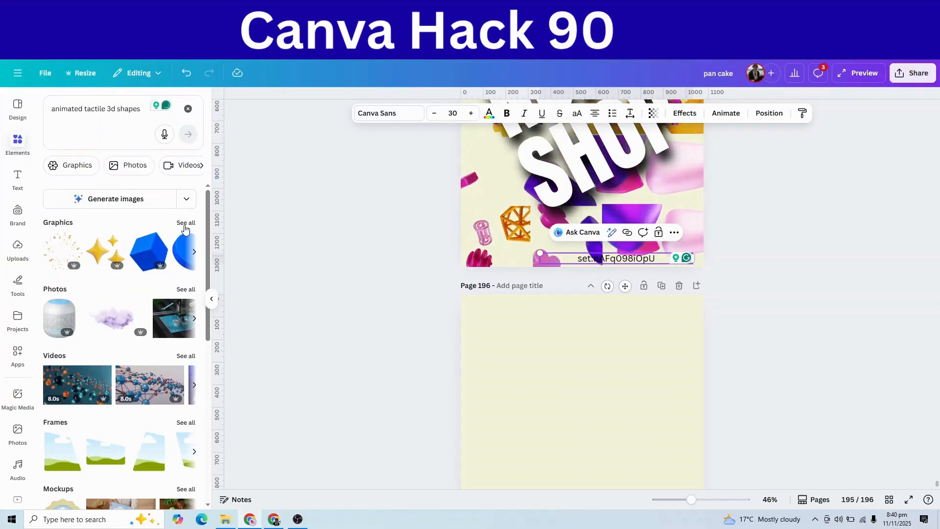
# Show all graphics results and open the full collection of the free Animated Tactile 3D Shapes graphic
pyautogui.click(186, 223)
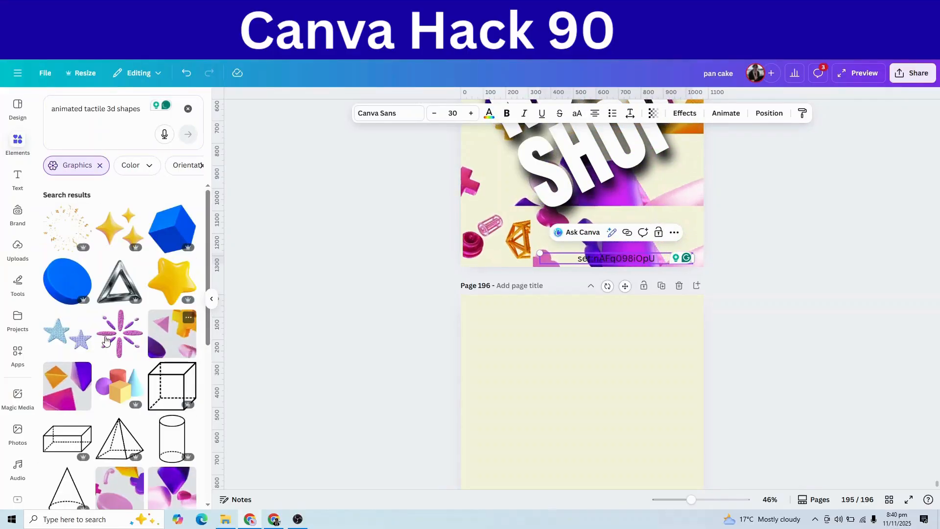
pyautogui.click(189, 319)
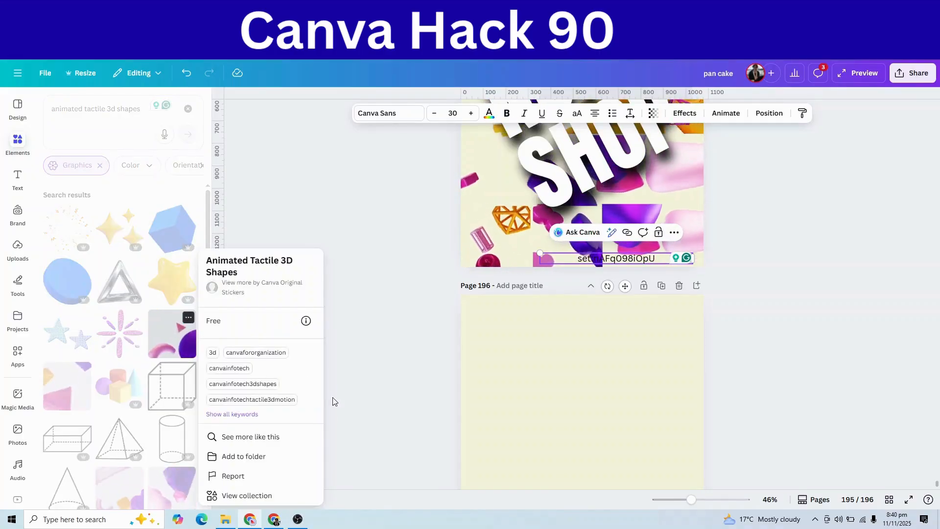
pyautogui.click(247, 496)
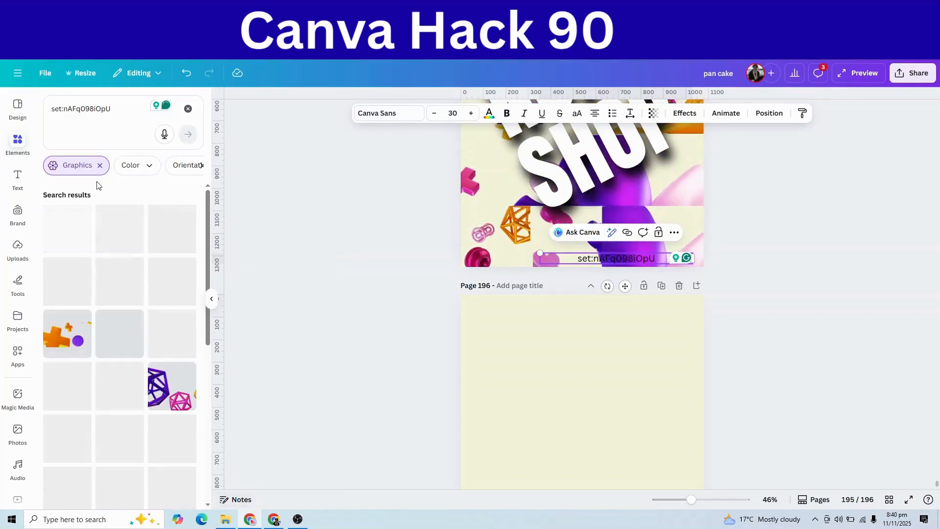
pyautogui.click(78, 110)
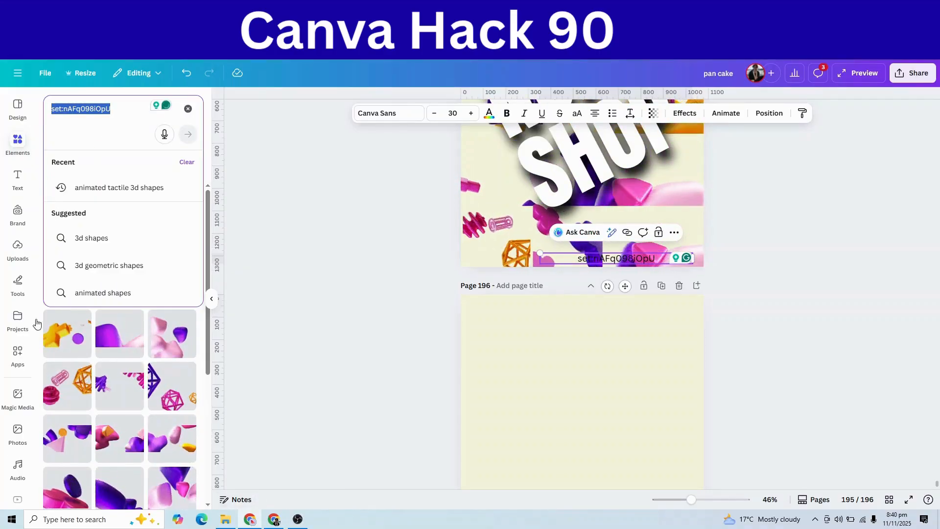
pyautogui.click(275, 433)
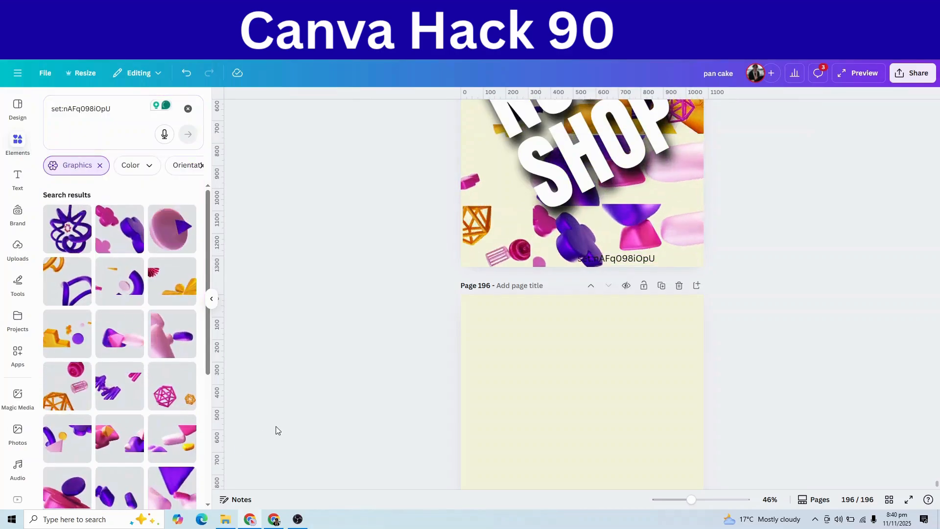
# Add the pink and orange ribbed spheres graphic to blank page 196, aligned with the page's upper edge and enlarged to full page width
pyautogui.click(642, 374)
pyautogui.scroll(-3, 389, 417)
pyautogui.scroll(-1, 171, 476)
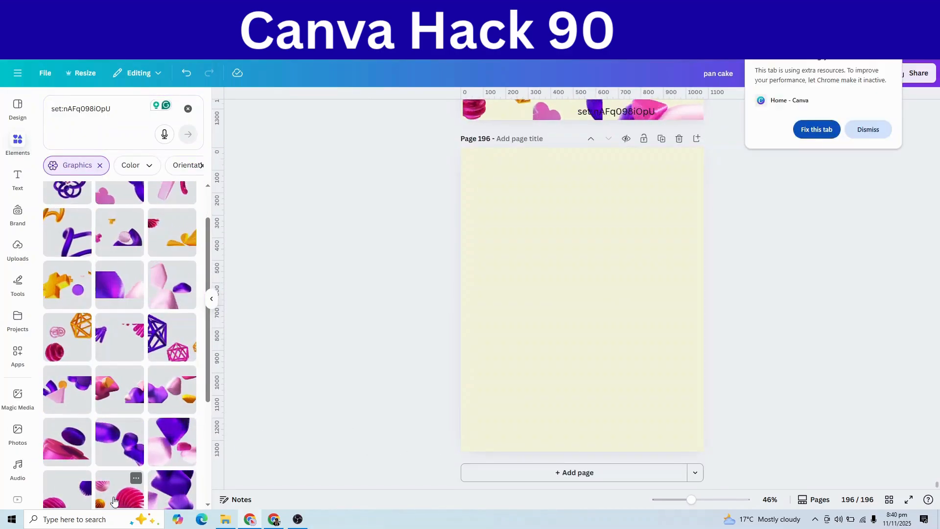
pyautogui.click(108, 475)
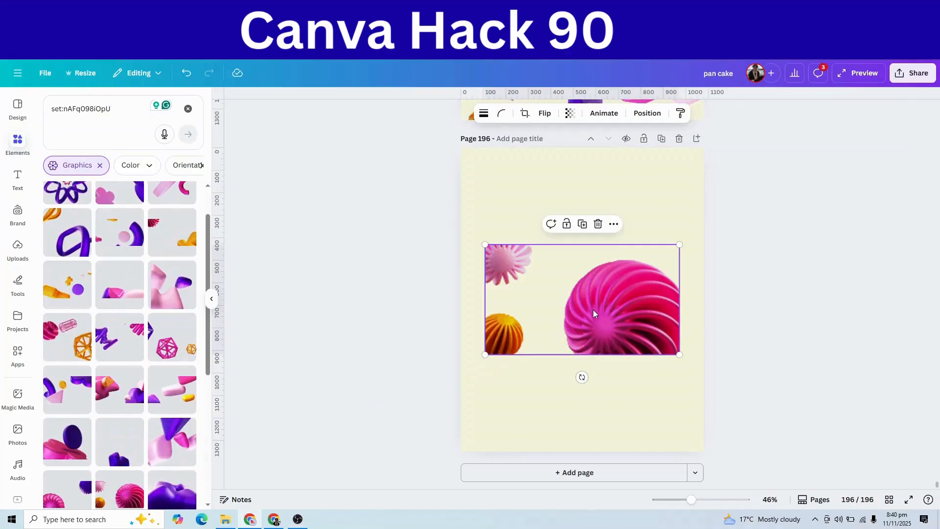
pyautogui.moveTo(589, 268); pyautogui.dragTo(567, 213)
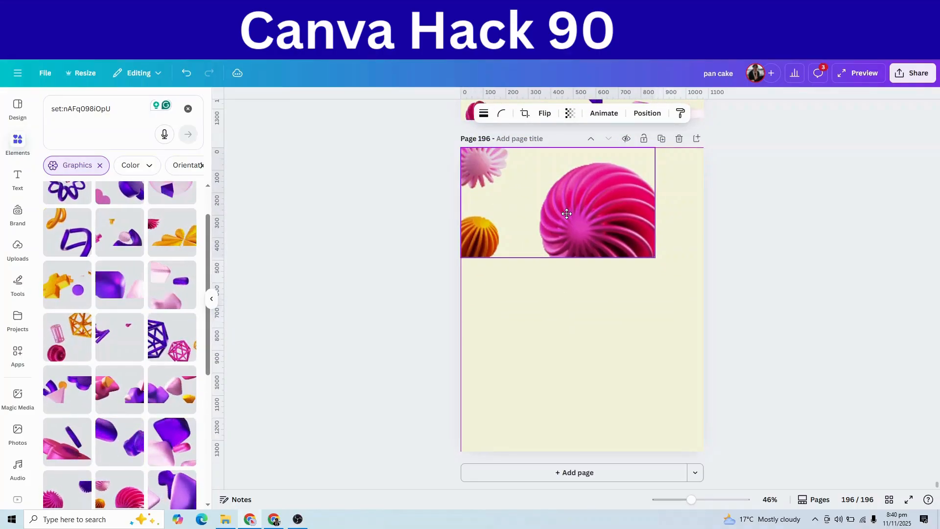
pyautogui.moveTo(656, 258); pyautogui.dragTo(669, 314)
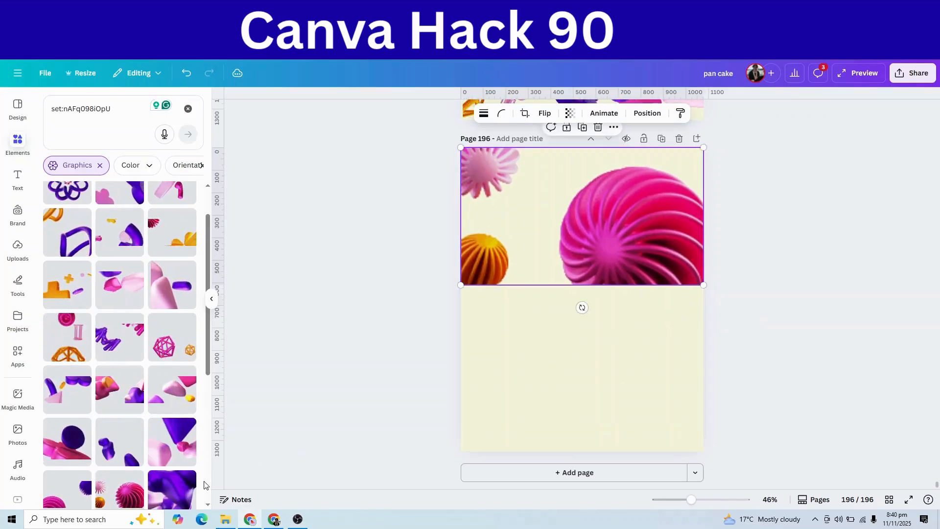
# Place the purple and pink tube cluster graphic at page width below the spheres, and overlay the slanted white NURI SHOP text
pyautogui.scroll(-2, 59, 493)
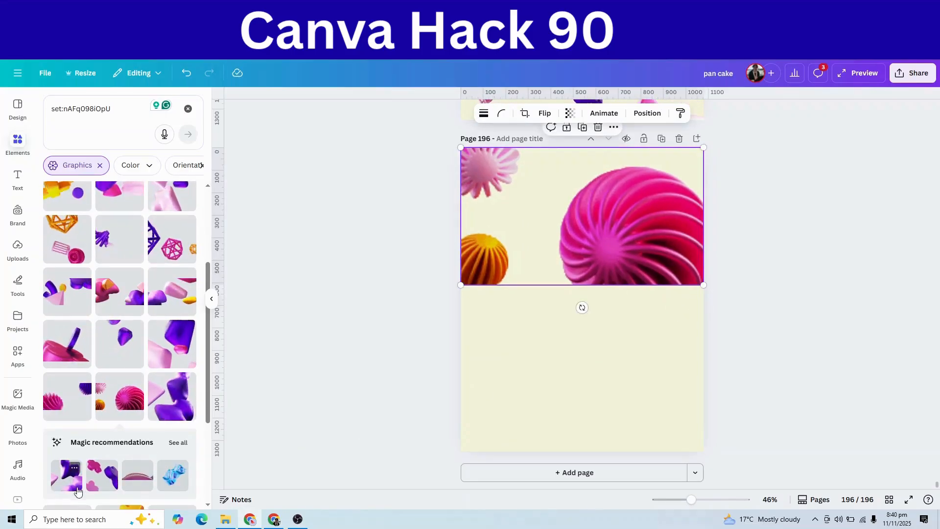
pyautogui.click(108, 474)
pyautogui.moveTo(655, 393); pyautogui.dragTo(706, 424)
pyautogui.click(763, 420)
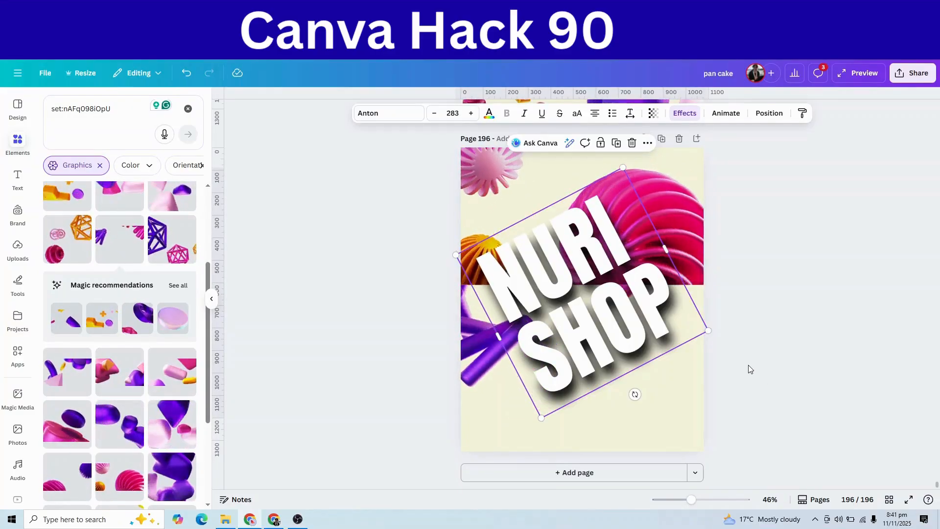
pyautogui.scroll(5, 747, 363)
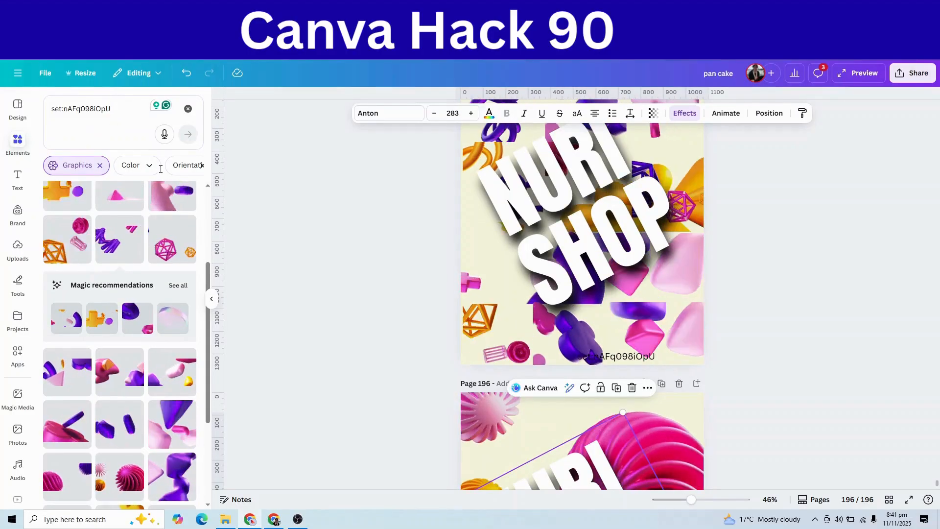
pyautogui.scroll(-5, 655, 442)
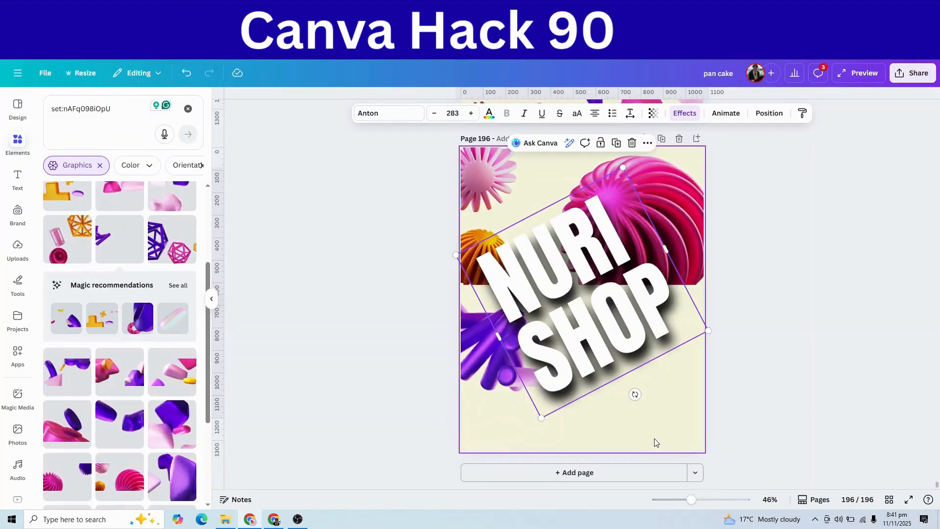
pyautogui.scroll(1, 656, 441)
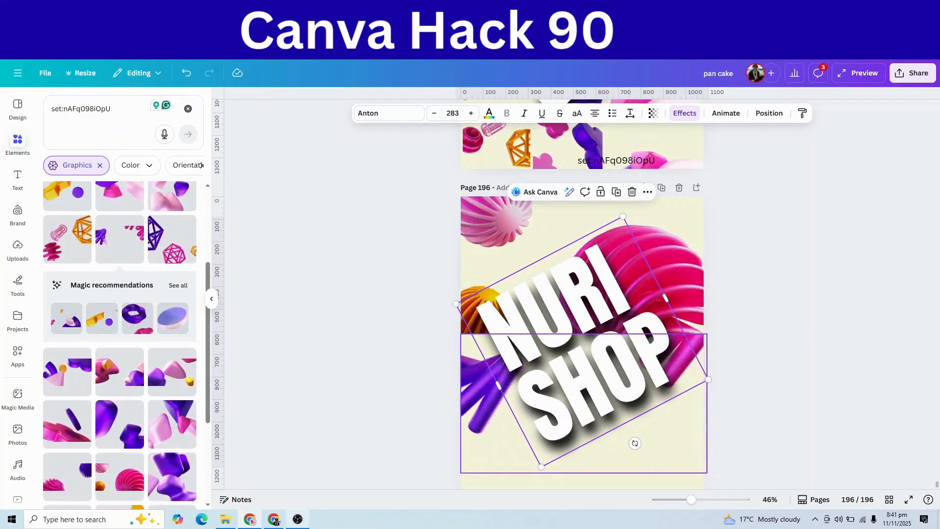